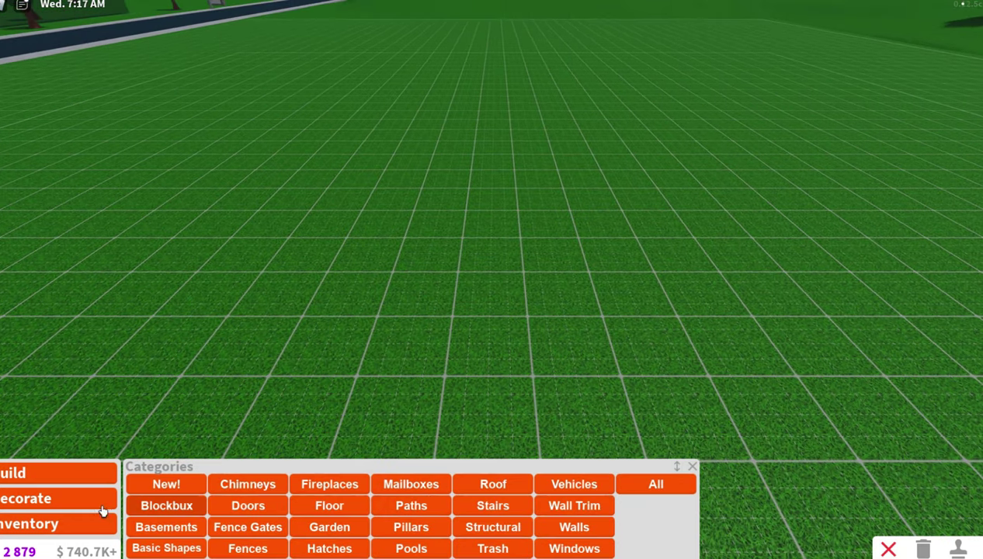
Step: Place a Shaker Island cabinet from the Counters catalogue on the grass
{"action": "left_click", "coordinate": [94, 501]}
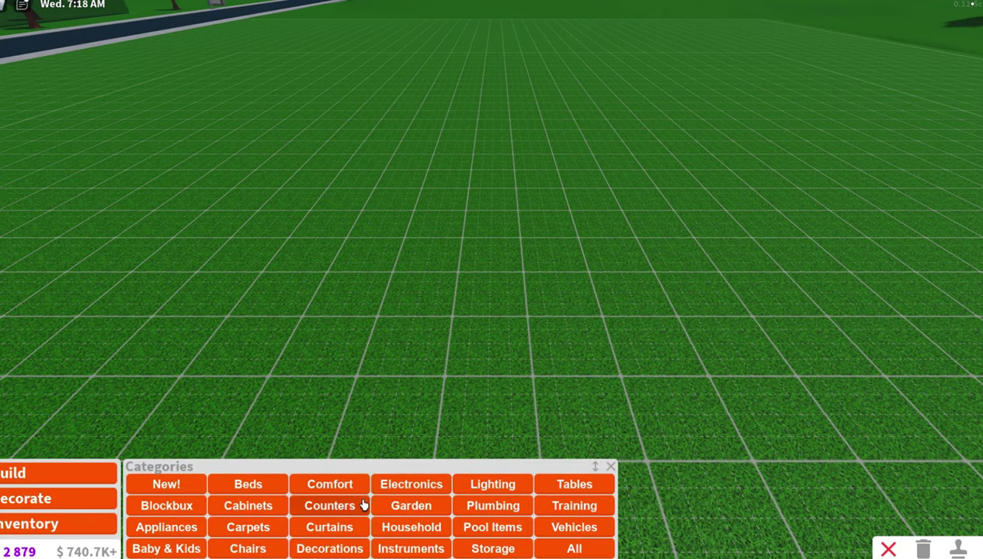
{"action": "left_click", "coordinate": [334, 506]}
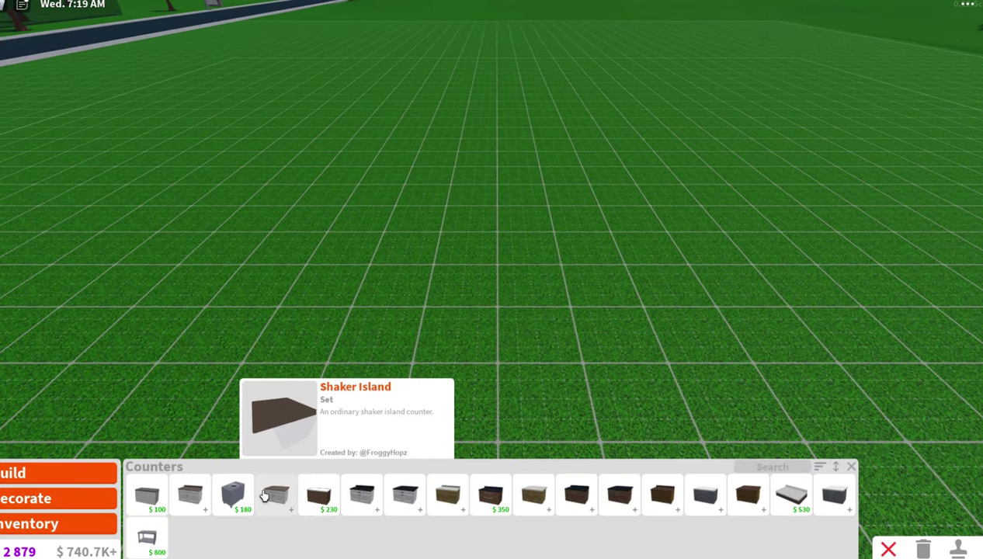
{"action": "left_click", "coordinate": [267, 494]}
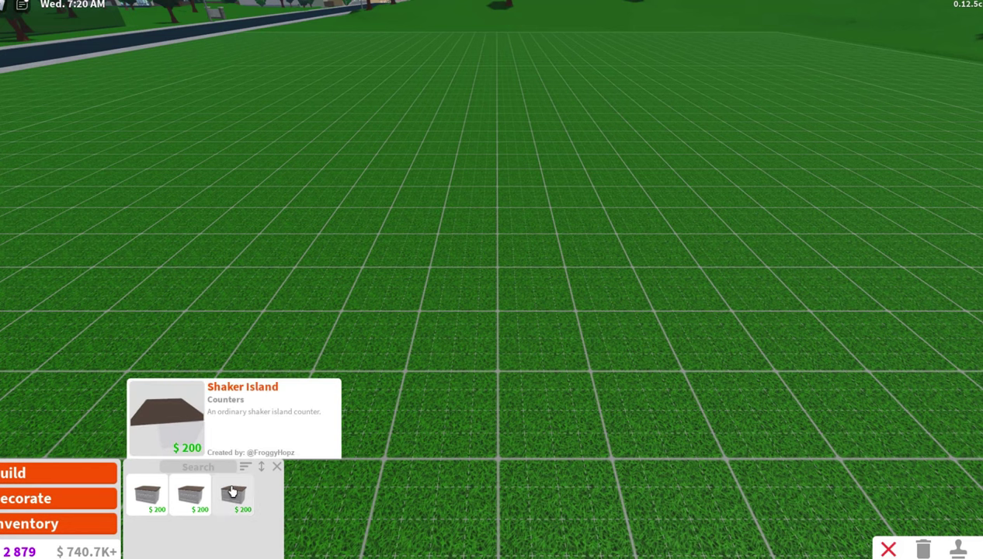
{"action": "left_click", "coordinate": [147, 494]}
{"action": "scroll", "coordinate": [420, 342], "scroll_direction": "up", "scroll_amount": 3}
{"action": "left_click", "coordinate": [427, 373]}
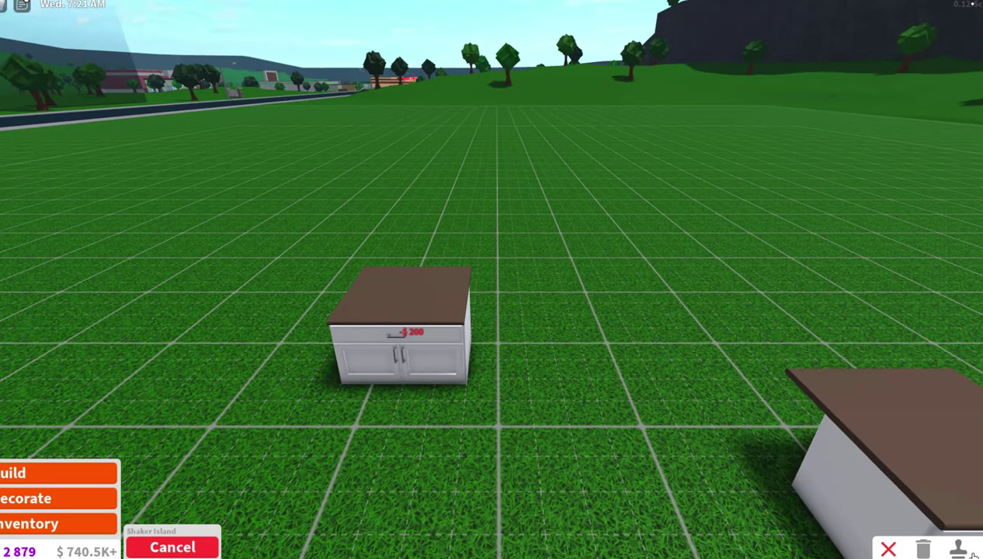
{"action": "scroll", "coordinate": [585, 425], "scroll_direction": "up", "scroll_amount": 2}
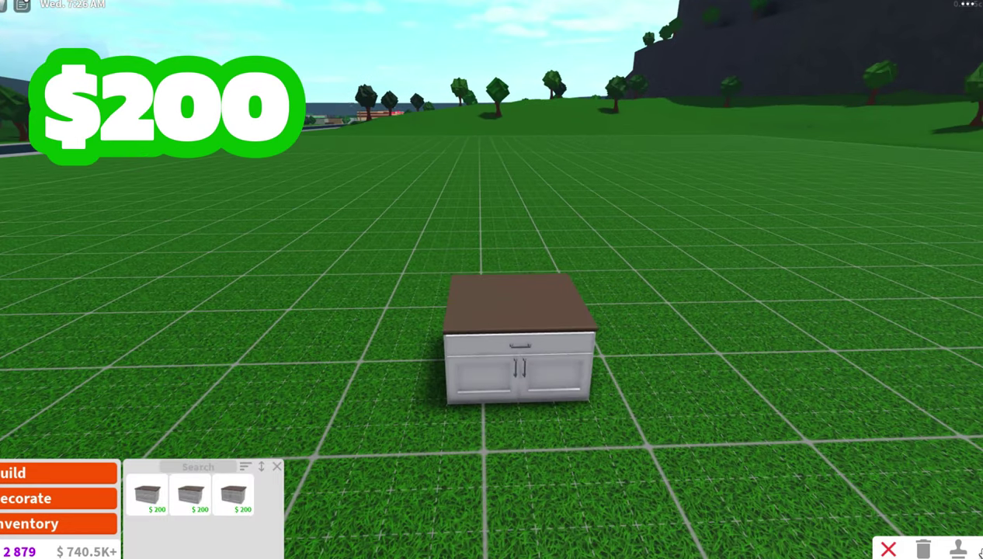
Step: Paint the cabinet body Rust with Planks Long material and make its top black
{"action": "left_click", "coordinate": [576, 356]}
{"action": "key", "text": "d"}
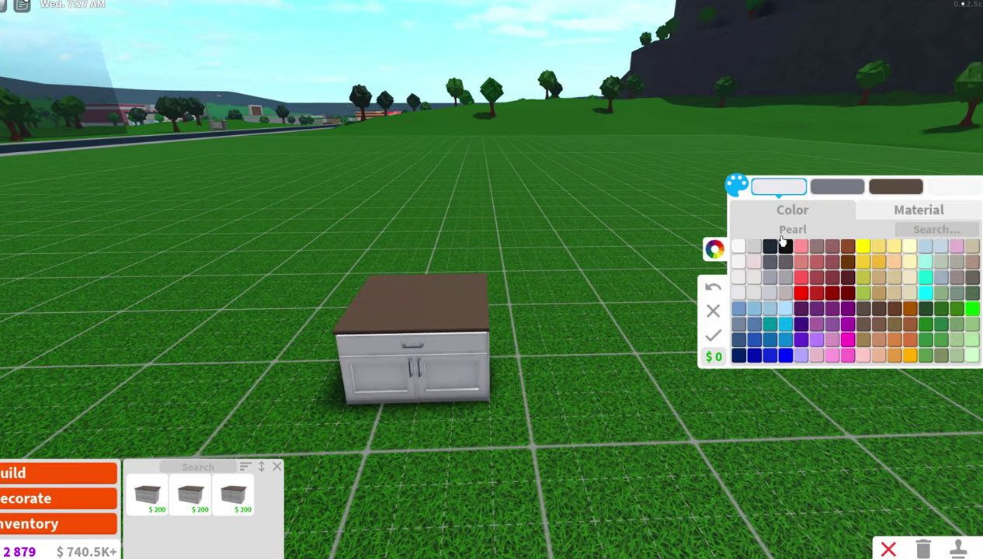
{"action": "left_click", "coordinate": [847, 248]}
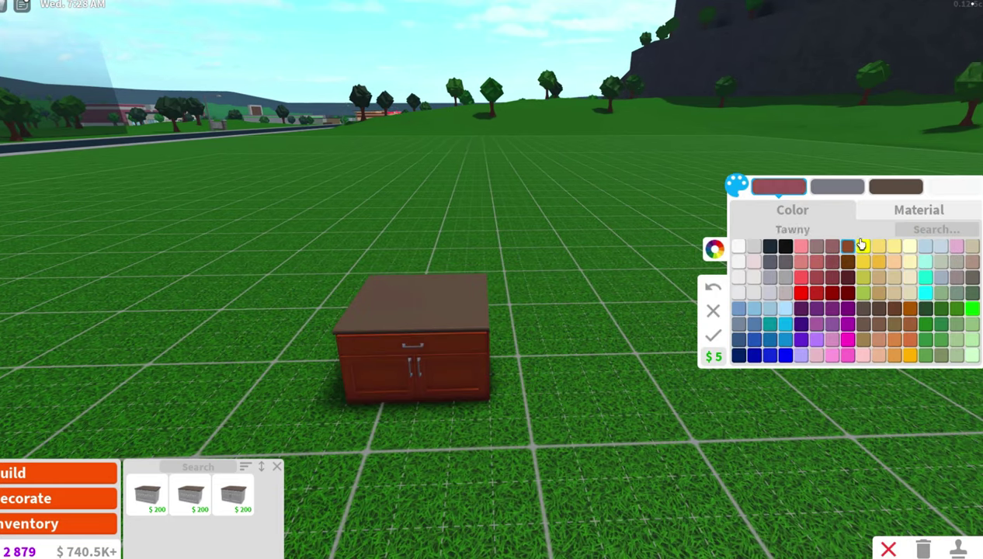
{"action": "left_click", "coordinate": [905, 217]}
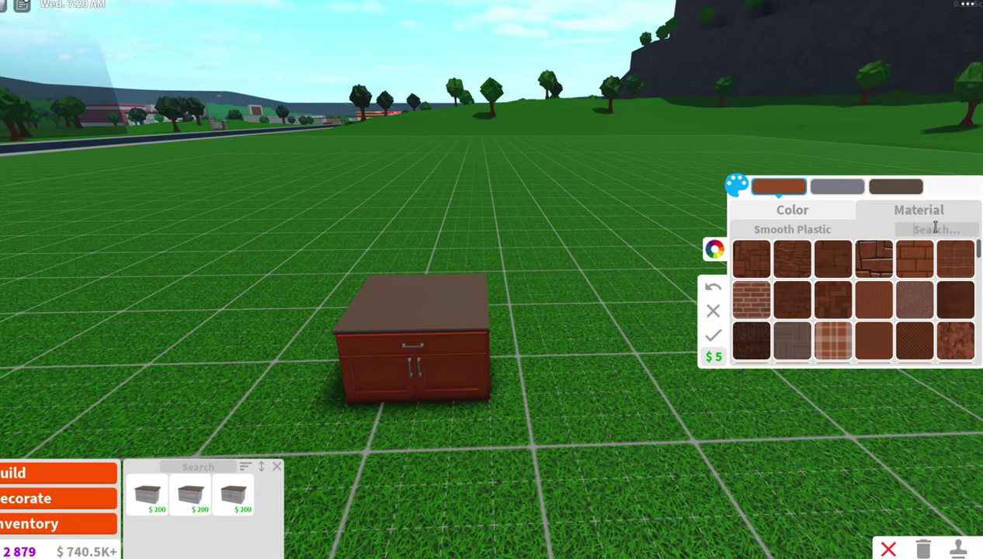
{"action": "left_click", "coordinate": [935, 229]}
{"action": "type", "text": "plan"}
{"action": "left_click", "coordinate": [874, 256]}
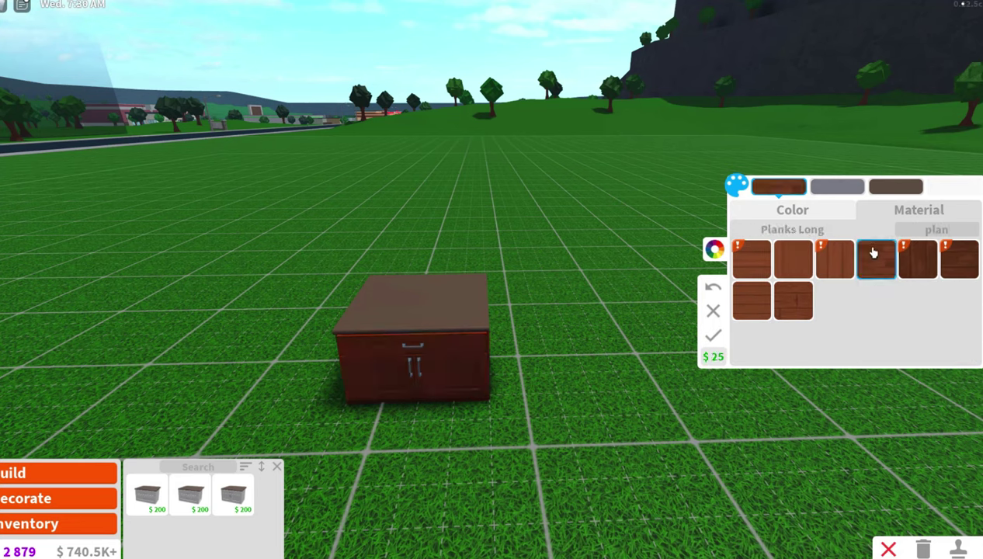
{"action": "left_click", "coordinate": [848, 187]}
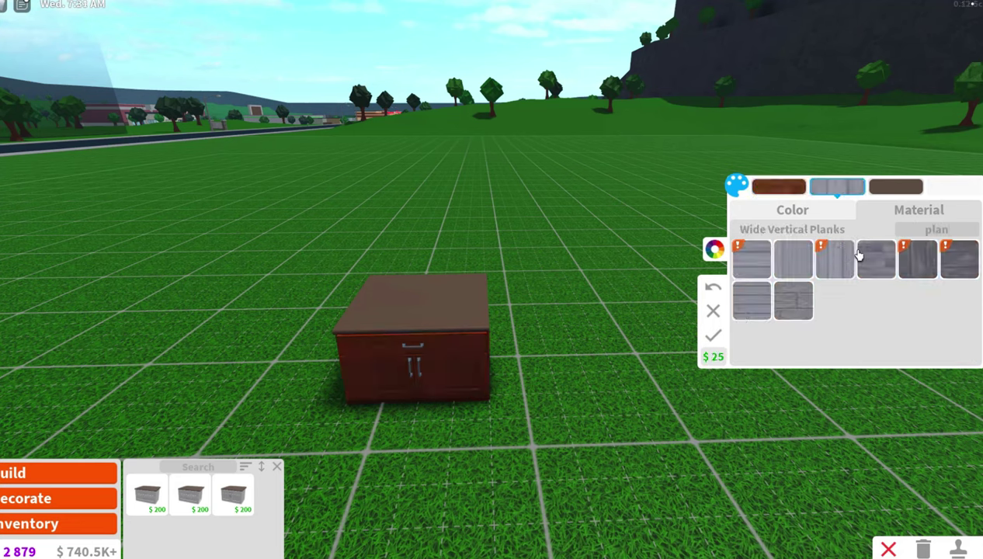
{"action": "type", "text": "m"}
{"action": "left_click", "coordinate": [896, 187]}
{"action": "left_click", "coordinate": [773, 246]}
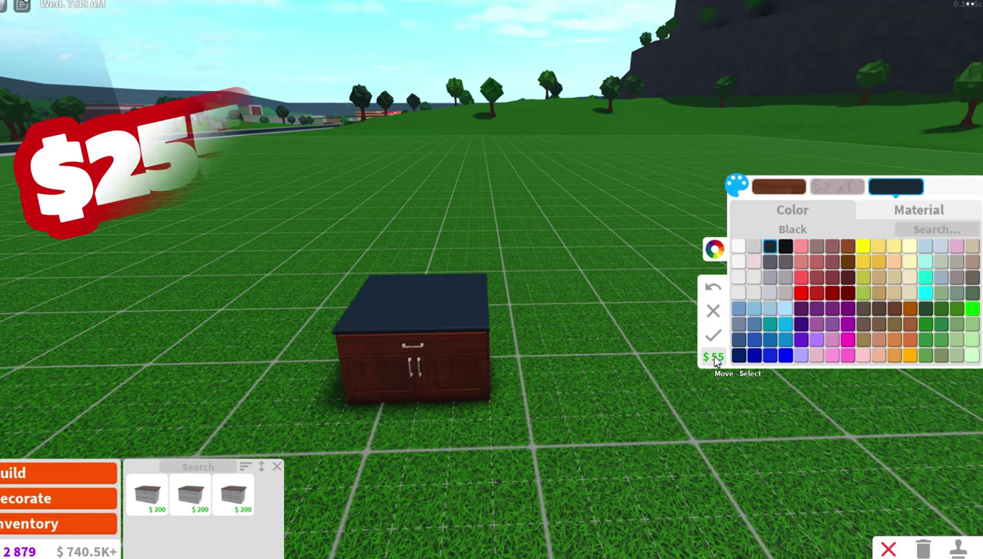
Step: Confirm the cabinet's paint, then place copies and end-island cabinets beside it
{"action": "left_click", "coordinate": [716, 338]}
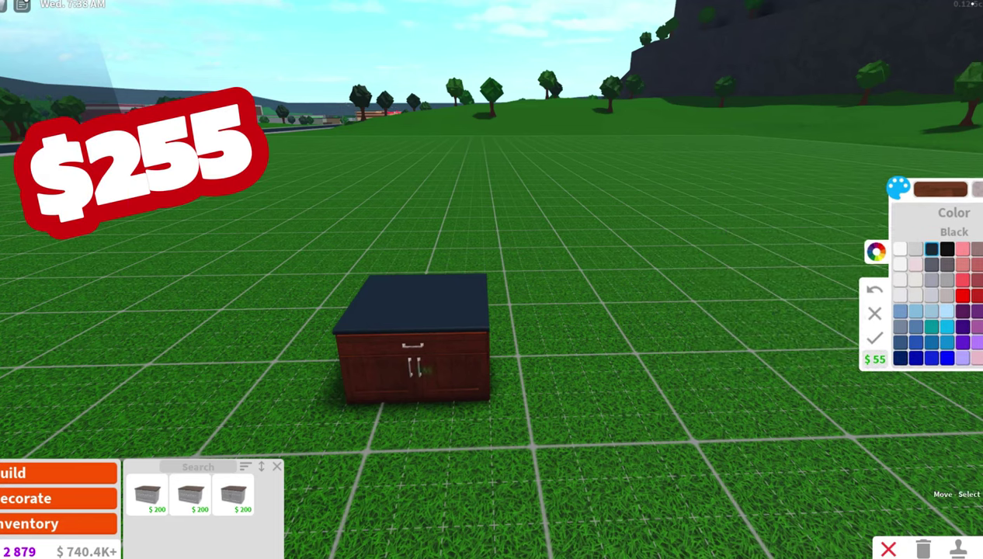
{"action": "left_click", "coordinate": [434, 329]}
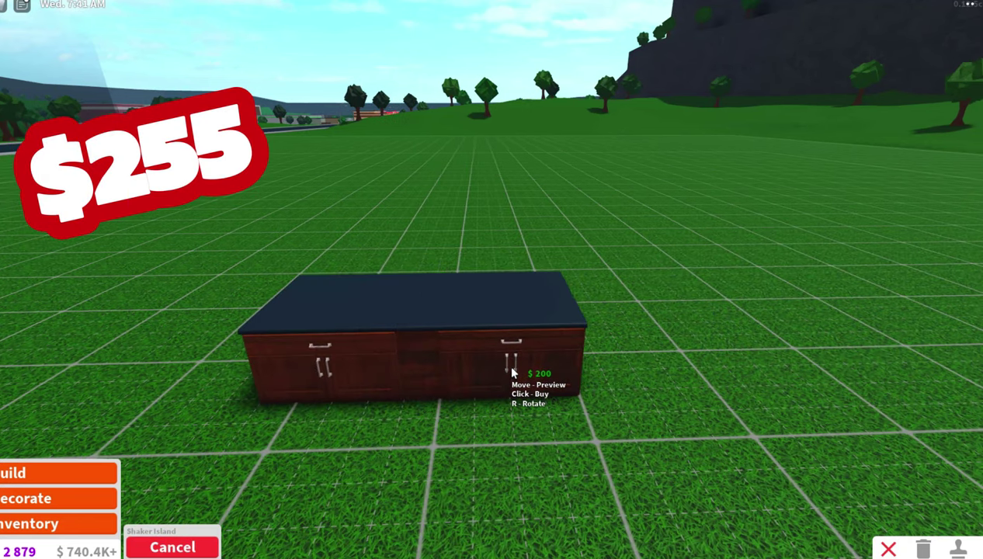
{"action": "left_click", "coordinate": [512, 376]}
{"action": "left_click", "coordinate": [536, 379]}
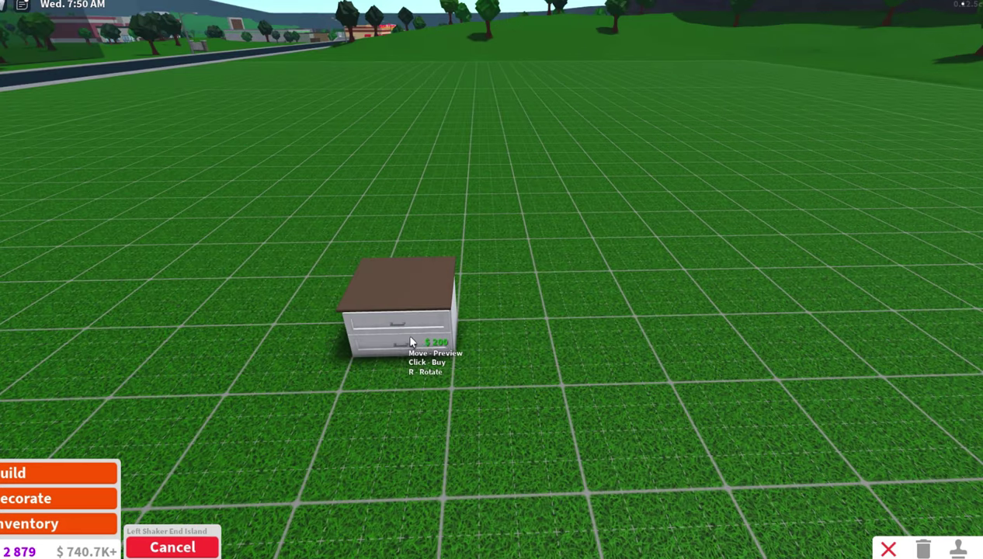
{"action": "left_click", "coordinate": [405, 333]}
{"action": "left_click", "coordinate": [546, 343]}
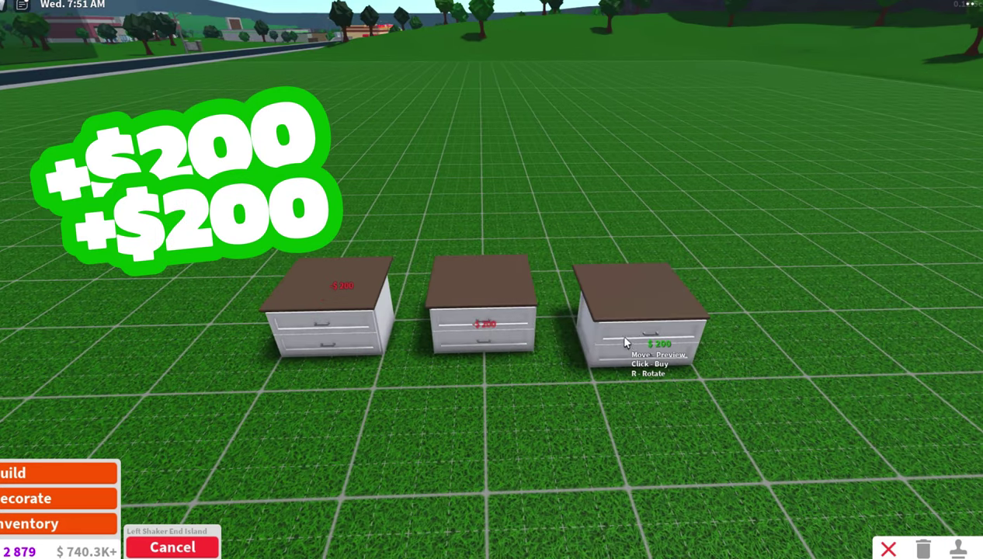
Step: Paint the left cabinet dark red-brown with a textured second-part material
{"action": "left_click", "coordinate": [622, 338]}
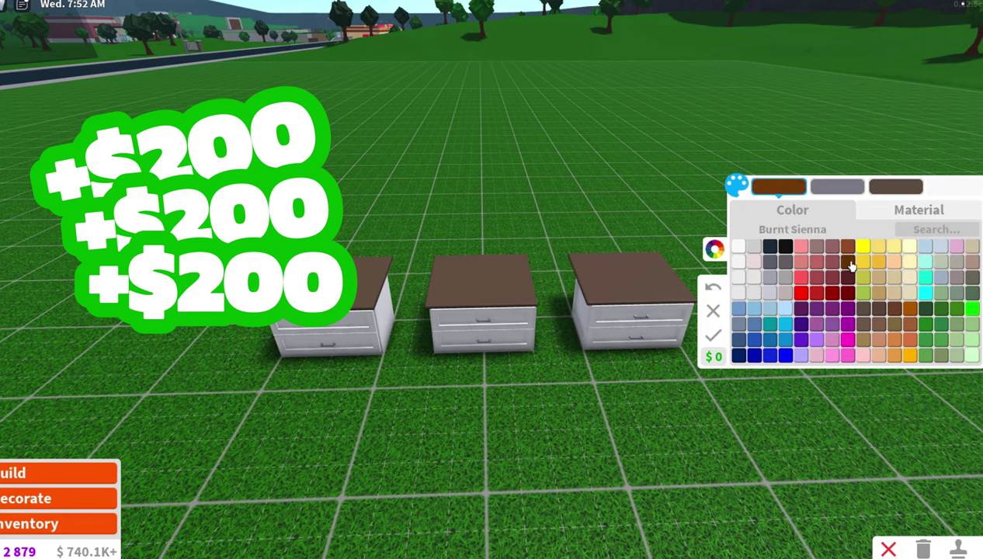
{"action": "left_click", "coordinate": [850, 264]}
{"action": "left_click", "coordinate": [881, 217]}
{"action": "left_click", "coordinate": [838, 188]}
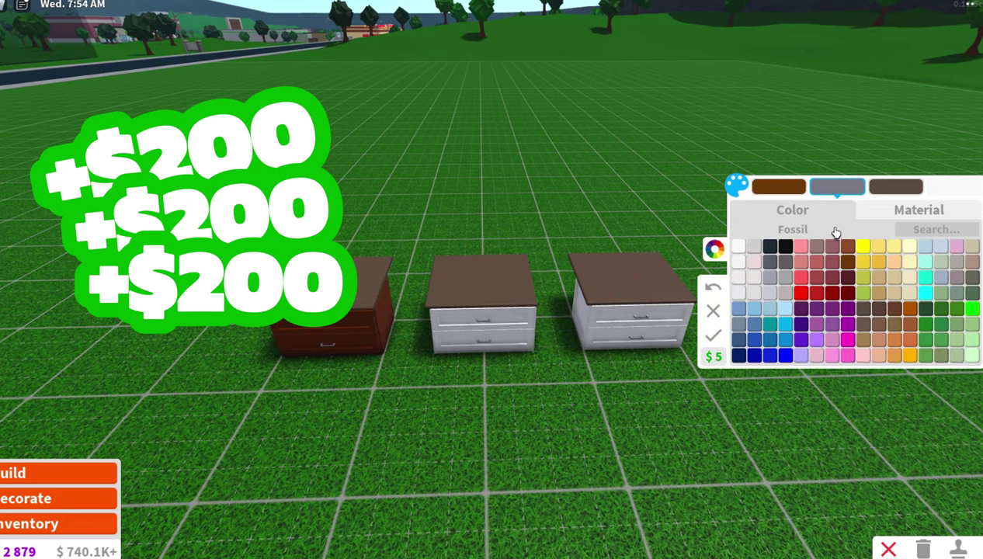
{"action": "left_click", "coordinate": [917, 218]}
{"action": "left_click", "coordinate": [777, 264]}
{"action": "left_click", "coordinate": [818, 357]}
{"action": "left_click", "coordinate": [718, 334]}
Step: Apply the finish to the other cabinets, cancel it, and undo the purchases with Ctrl+Z
{"action": "left_click", "coordinate": [442, 314]}
{"action": "left_click", "coordinate": [442, 314]}
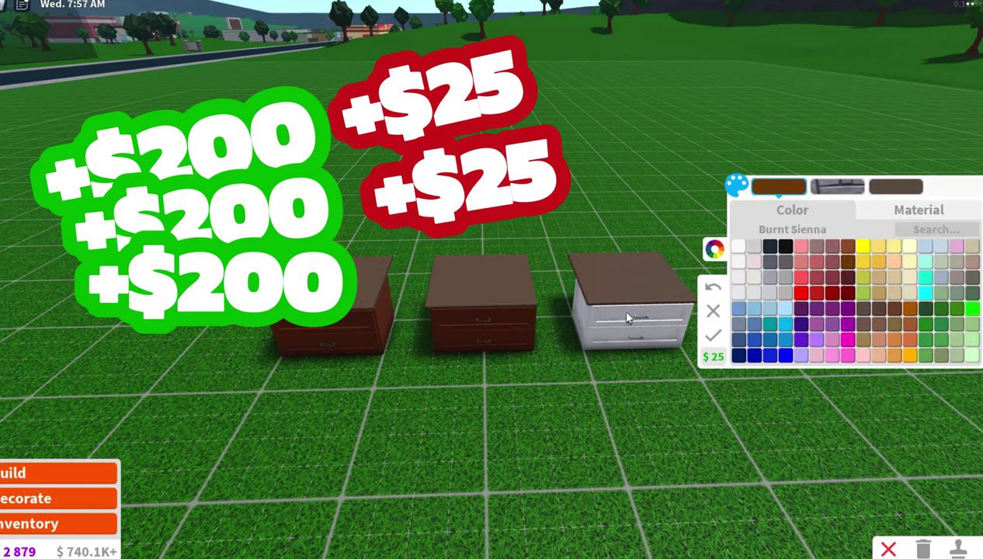
{"action": "left_click", "coordinate": [624, 330]}
{"action": "left_click", "coordinate": [713, 311]}
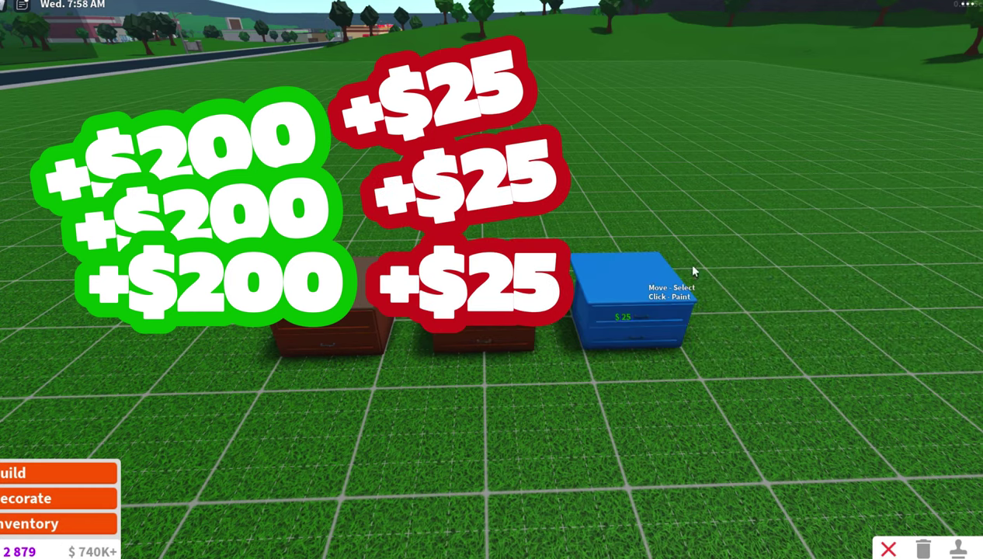
{"action": "key", "text": "ctrl+z"}
{"action": "key", "text": "ctrl+z"}
{"action": "key", "text": "ctrl+z"}
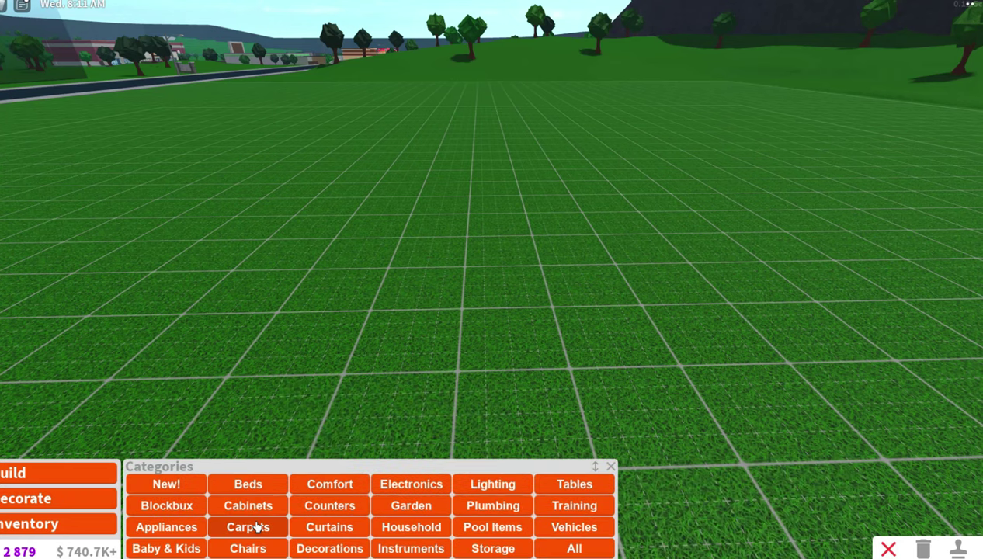
Step: Place four Rounded Square Pillows from Decorations > Pillows on the grass
{"action": "left_click", "coordinate": [330, 551]}
{"action": "left_click", "coordinate": [330, 485]}
{"action": "left_click", "coordinate": [318, 495]}
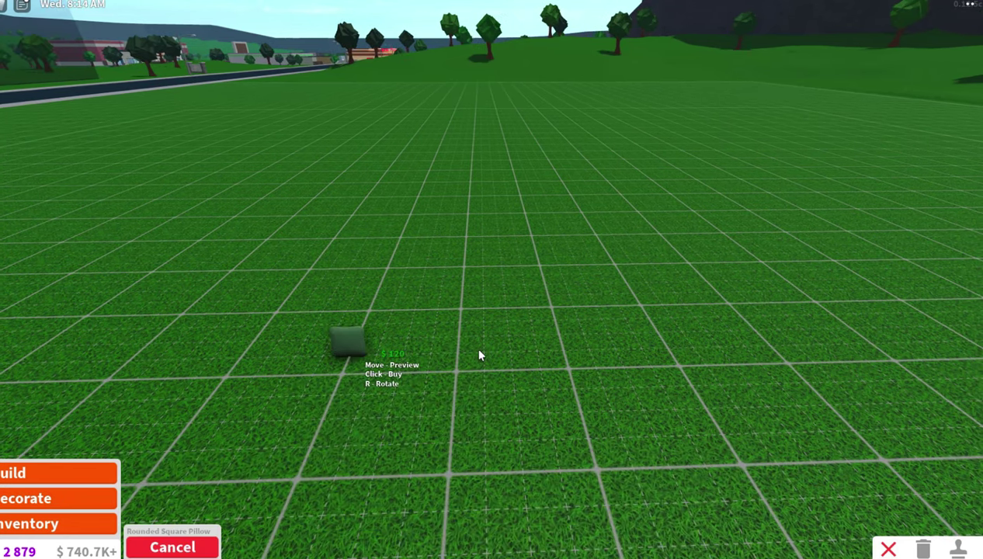
{"action": "left_click", "coordinate": [347, 342]}
{"action": "left_click", "coordinate": [402, 339]}
{"action": "left_click", "coordinate": [461, 295]}
{"action": "left_click", "coordinate": [505, 280]}
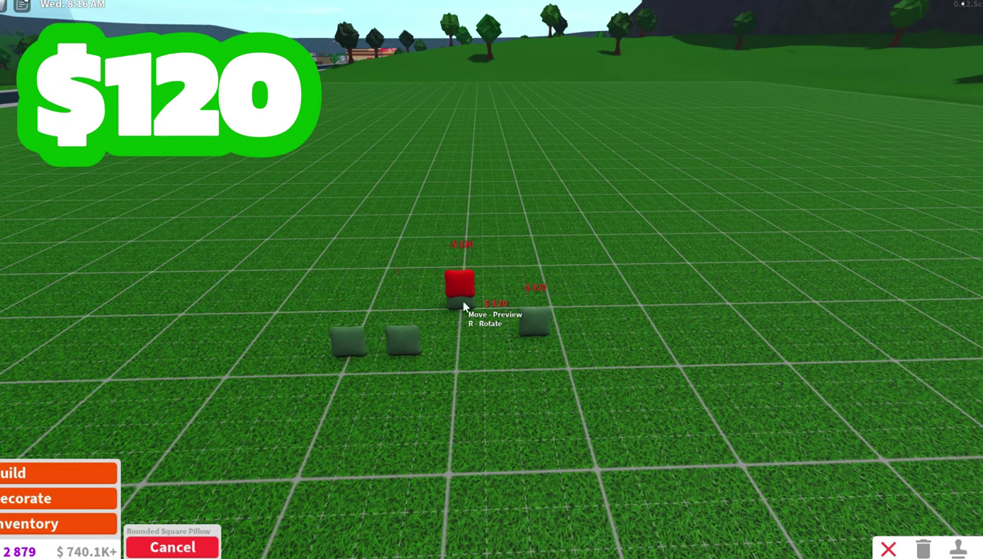
Step: Stop placing pillows and delete them from the grass
{"action": "key", "text": "Escape"}
{"action": "scroll", "coordinate": [396, 359], "scroll_direction": "up", "scroll_amount": 3}
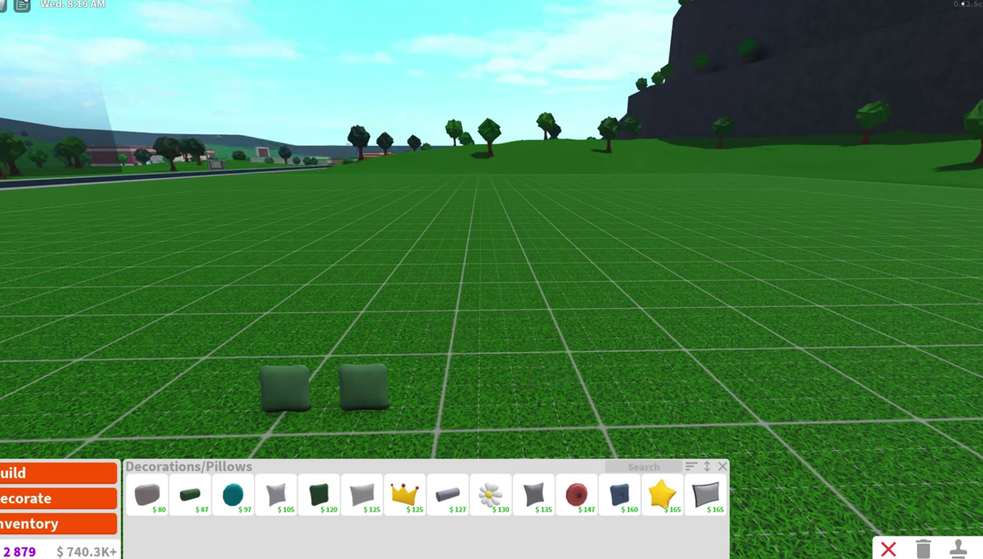
{"action": "left_click_drag", "start_coordinate": [364, 386], "coordinate": [362, 458]}
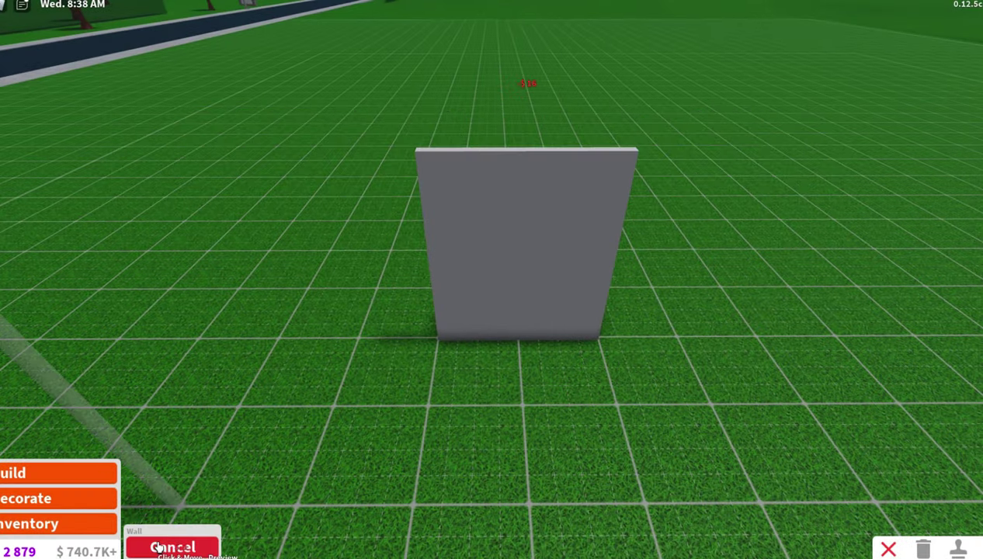
Step: Put a $230 Modern Window in the wall, then show the cheapest windows in the catalogue
{"action": "left_click", "coordinate": [159, 547]}
{"action": "left_click", "coordinate": [81, 504]}
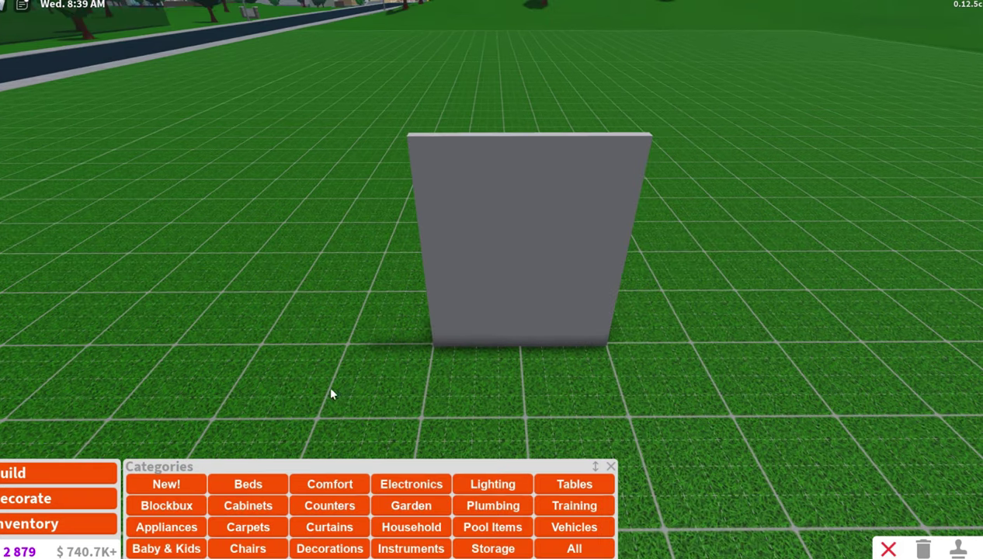
{"action": "left_click", "coordinate": [82, 495]}
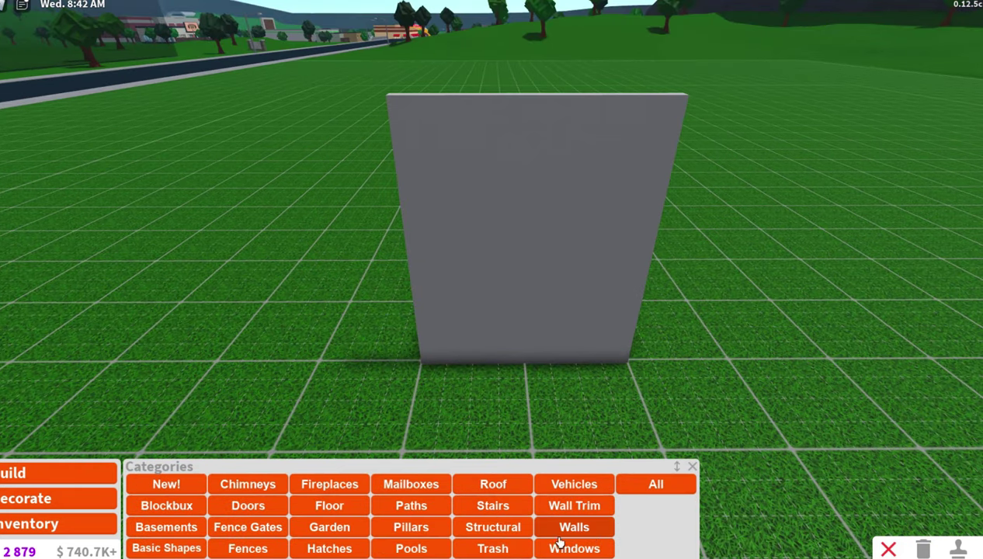
{"action": "left_click", "coordinate": [549, 549]}
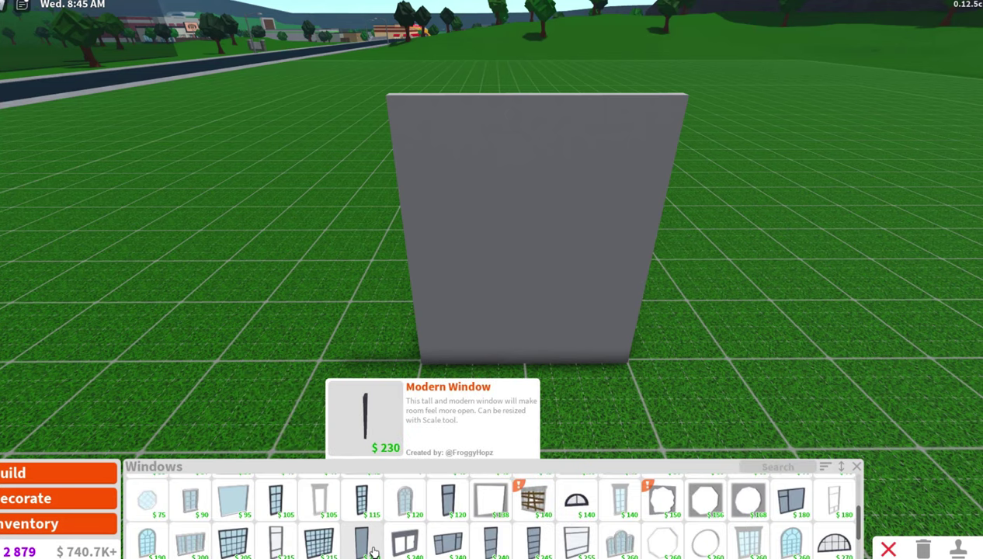
{"action": "left_click", "coordinate": [373, 552]}
{"action": "left_click", "coordinate": [462, 284]}
{"action": "left_click", "coordinate": [159, 547]}
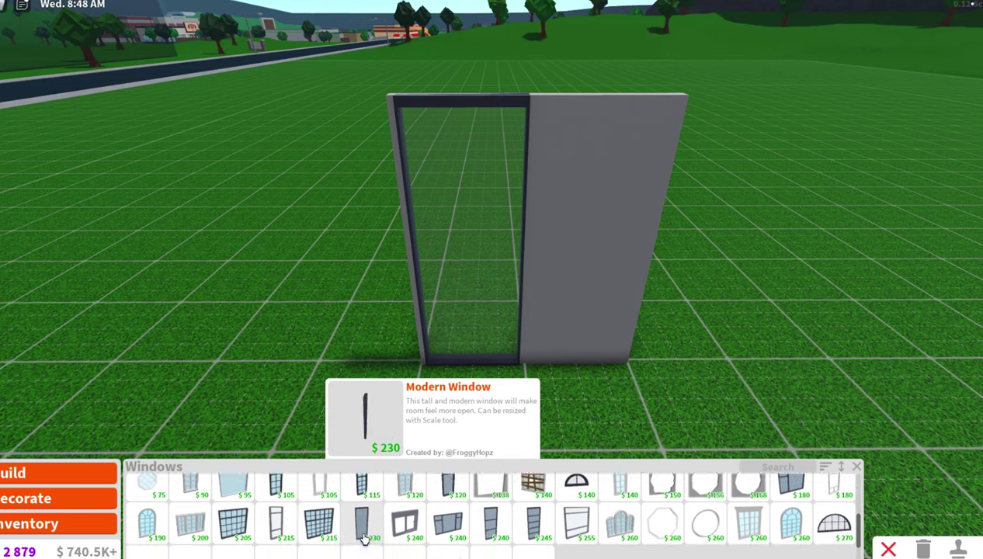
{"action": "scroll", "coordinate": [364, 538], "scroll_direction": "up", "scroll_amount": 5}
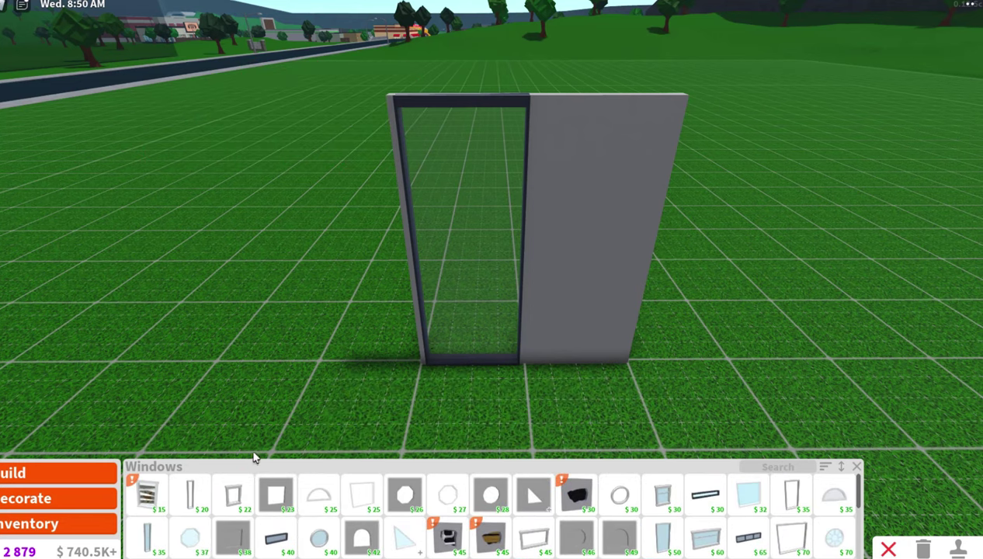
Step: Place a Thin Clear Window and stretch it to the Modern Window's height and width
{"action": "left_click", "coordinate": [191, 497]}
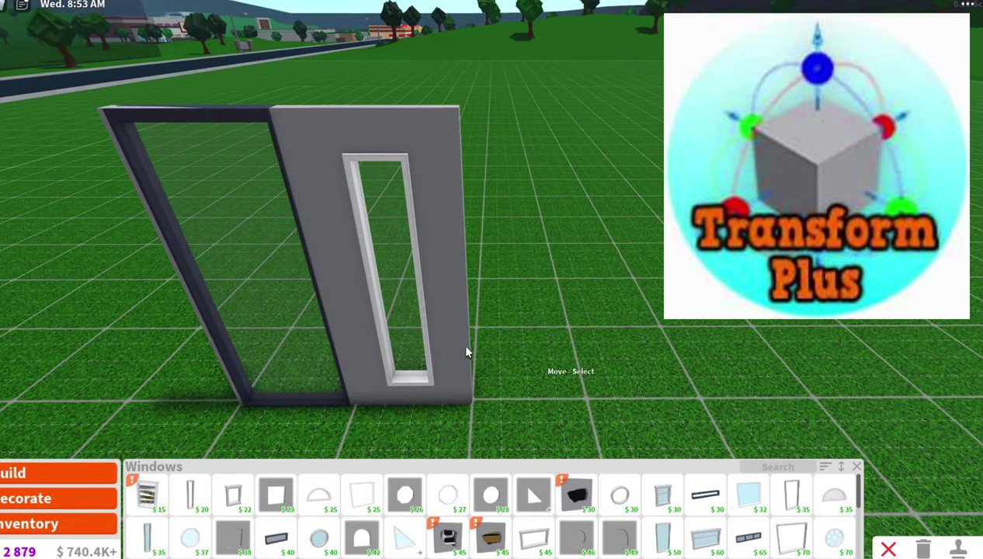
{"action": "left_click", "coordinate": [436, 349]}
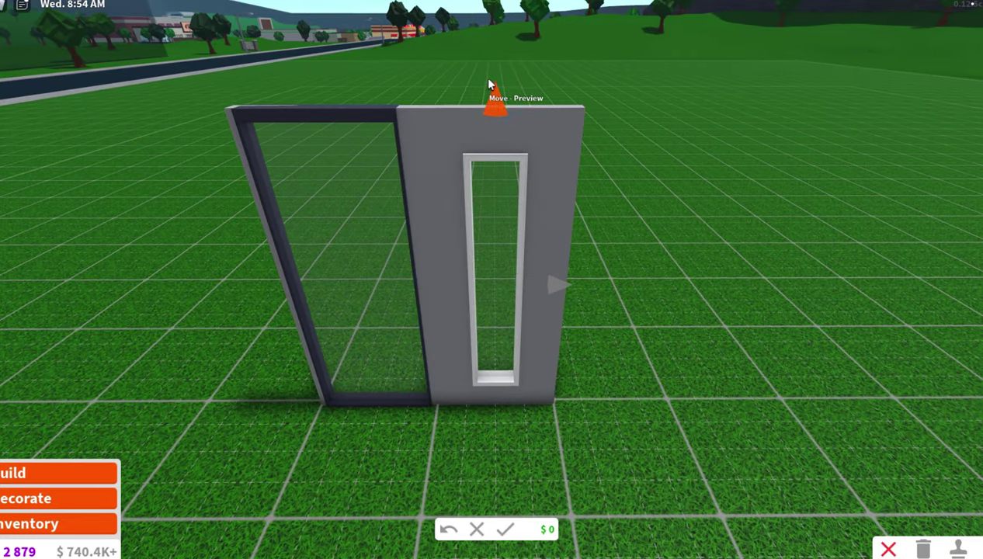
{"action": "left_click_drag", "start_coordinate": [490, 82], "coordinate": [482, 28]}
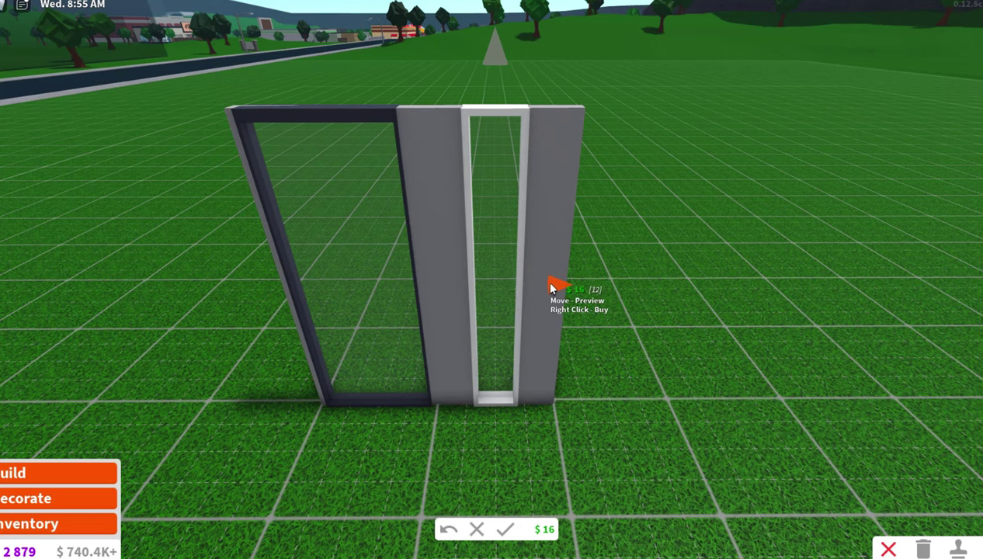
{"action": "left_click_drag", "start_coordinate": [552, 288], "coordinate": [748, 302]}
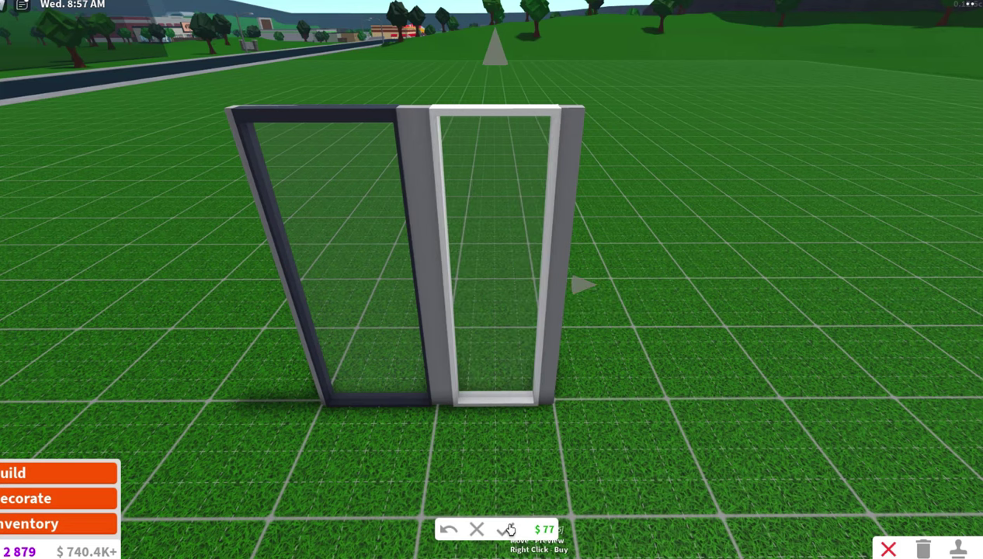
{"action": "left_click", "coordinate": [504, 529]}
{"action": "left_click", "coordinate": [401, 329]}
{"action": "left_click", "coordinate": [645, 313]}
{"action": "scroll", "coordinate": [644, 313], "scroll_direction": "down", "scroll_amount": 2}
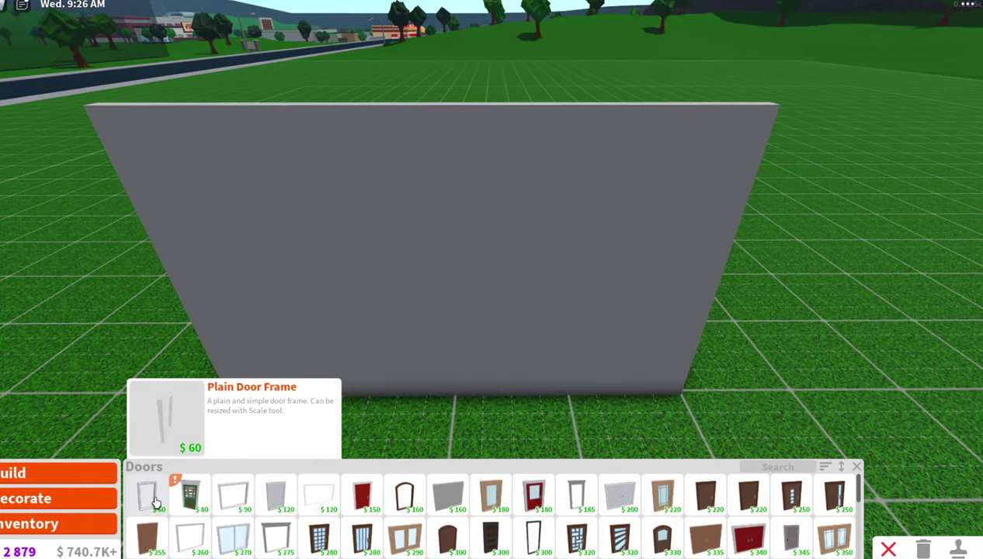
Step: Place a Plain Door Frame and a Thin Clear Window Frame resized to doorway size
{"action": "left_click", "coordinate": [145, 494]}
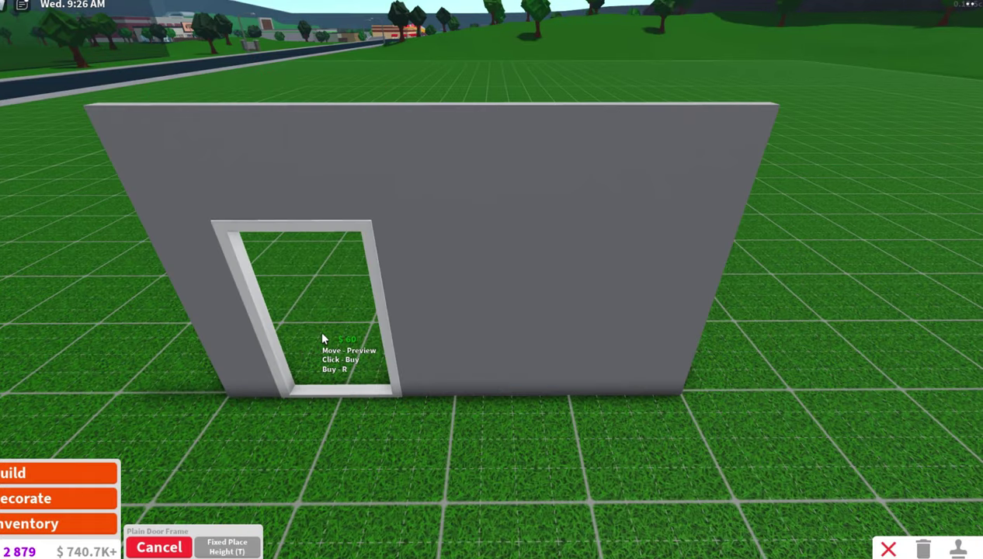
{"action": "left_click", "coordinate": [57, 501]}
{"action": "left_click", "coordinate": [100, 497]}
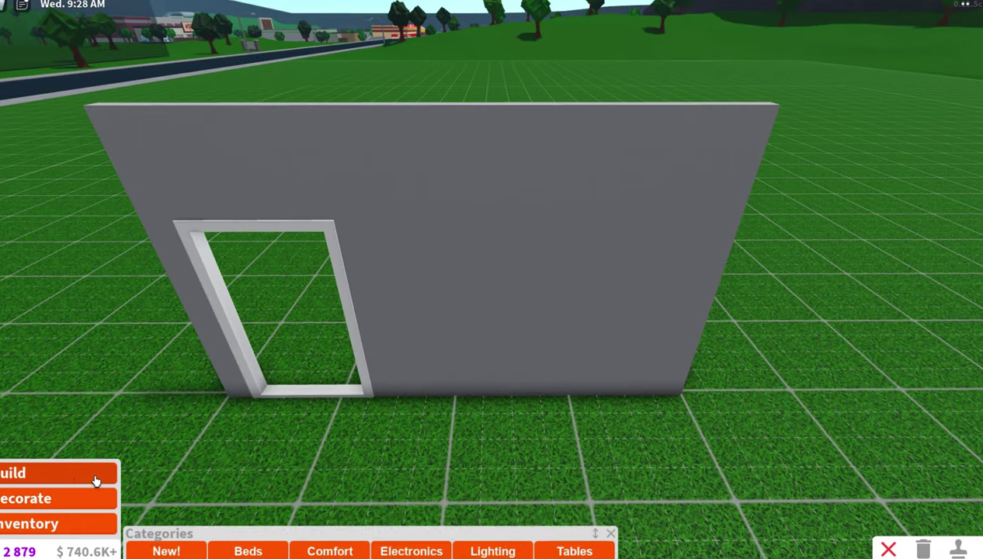
{"action": "left_click", "coordinate": [58, 473]}
{"action": "left_click", "coordinate": [575, 548]}
{"action": "left_click", "coordinate": [404, 525]}
{"action": "left_click", "coordinate": [449, 311]}
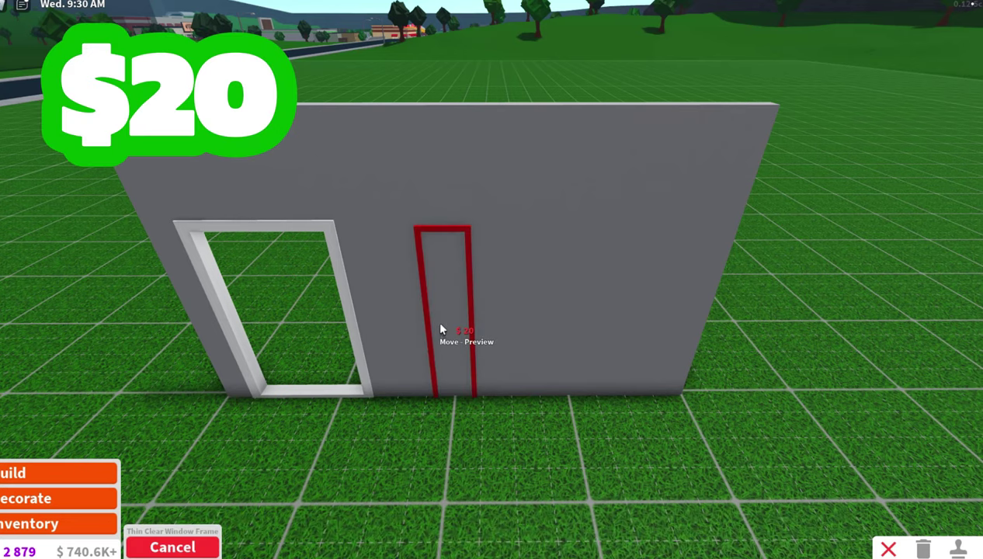
{"action": "key", "text": "d"}
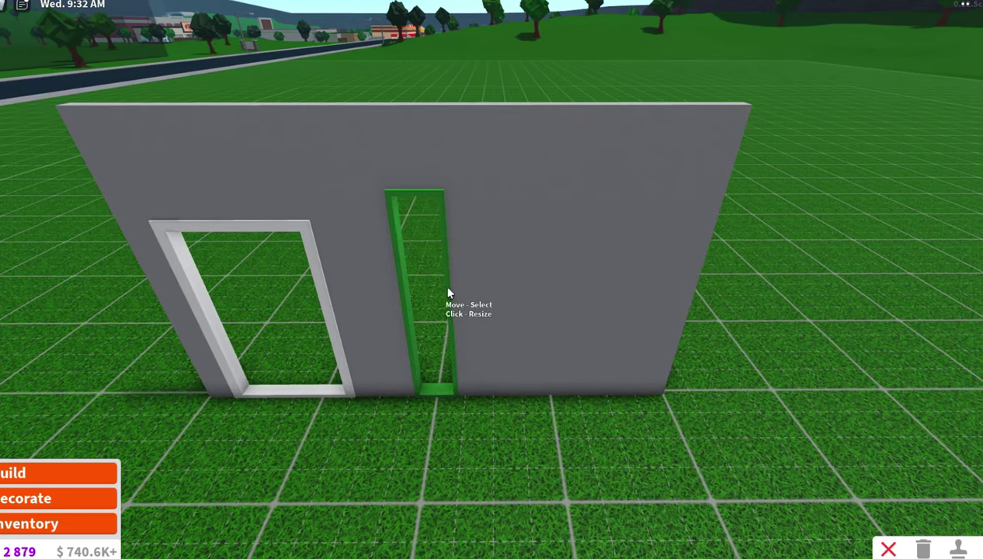
{"action": "left_click", "coordinate": [443, 284]}
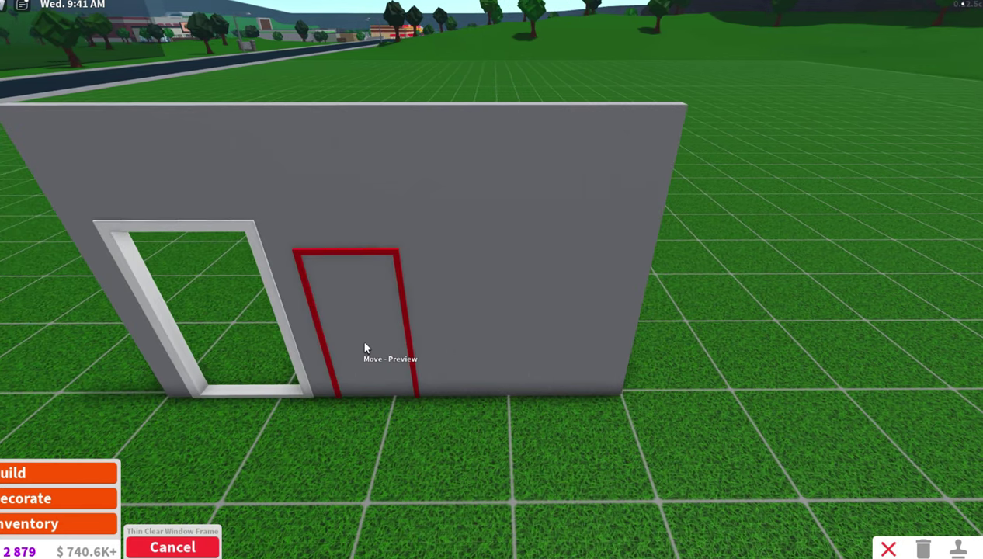
{"action": "left_click", "coordinate": [362, 330]}
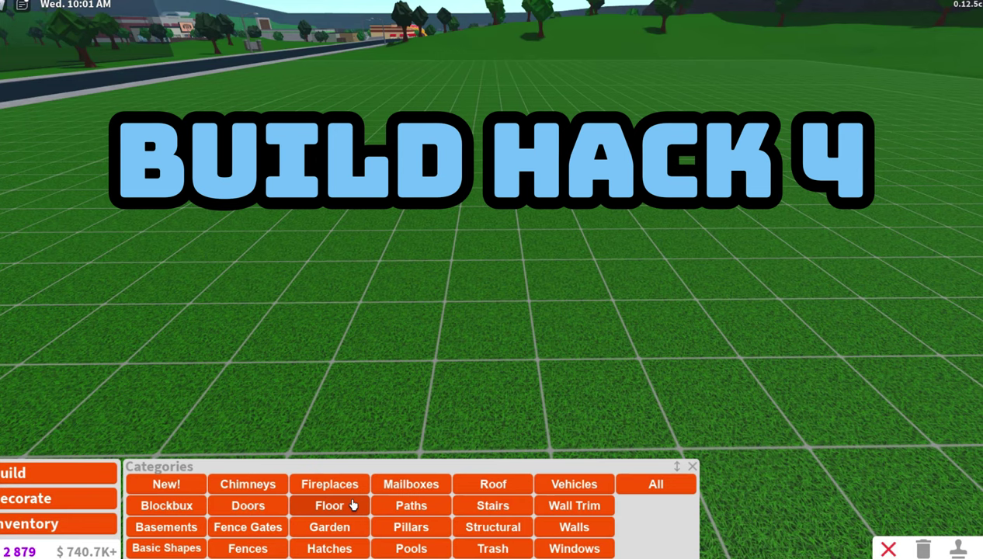
Step: Place a Rectangular Stepping Stone from the Garden catalogue on the grass
{"action": "left_click", "coordinate": [356, 528]}
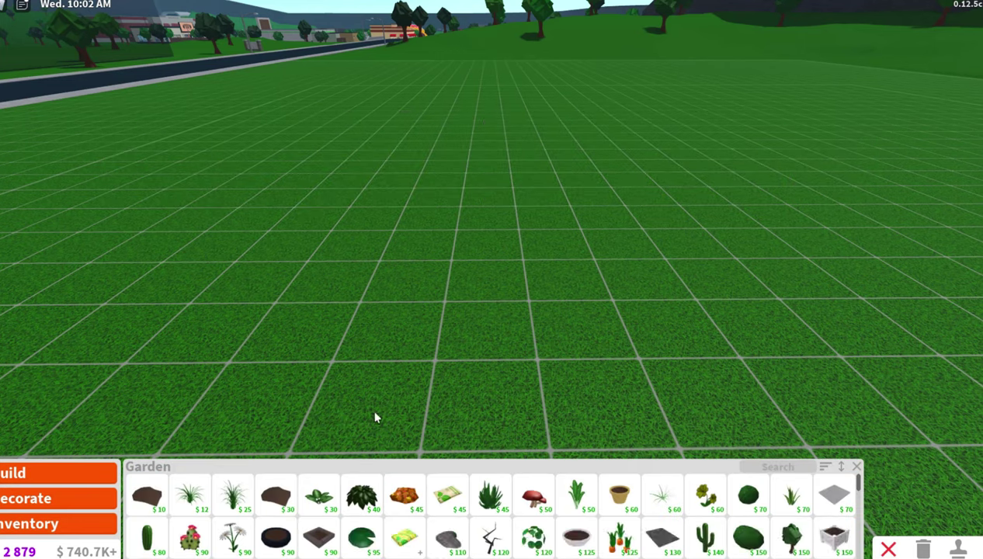
{"action": "left_click", "coordinate": [660, 535]}
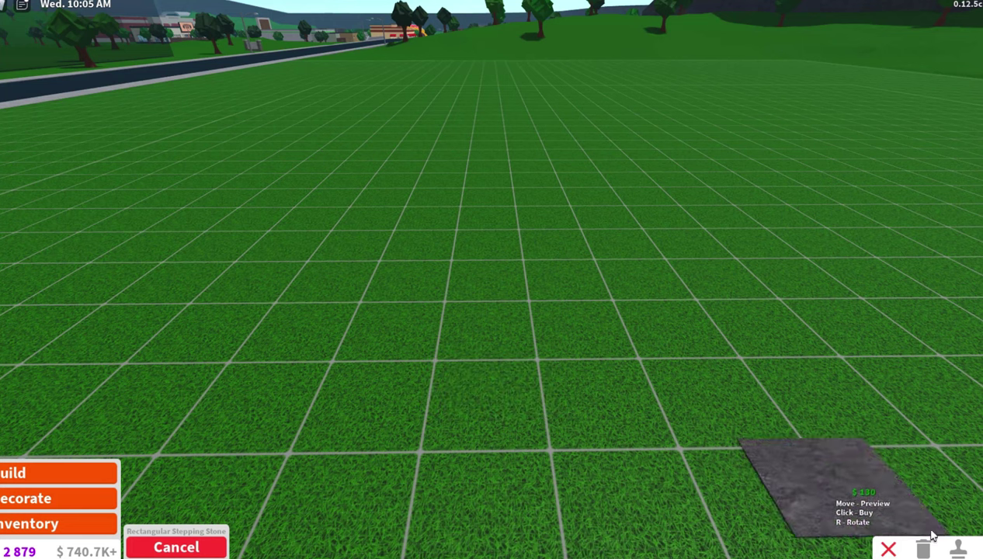
{"action": "scroll", "coordinate": [473, 419], "scroll_direction": "up", "scroll_amount": 2}
{"action": "left_click", "coordinate": [473, 420]}
{"action": "left_click", "coordinate": [176, 548]}
{"action": "key", "text": "d"}
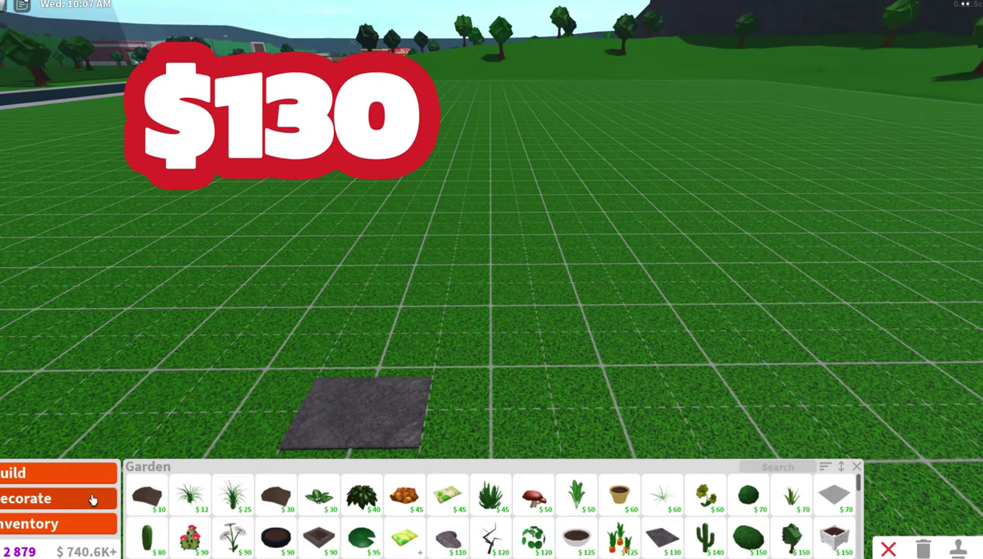
Step: Place a Bathroom Mat beside the stone and recolour it Dark stone grey
{"action": "left_click", "coordinate": [93, 500]}
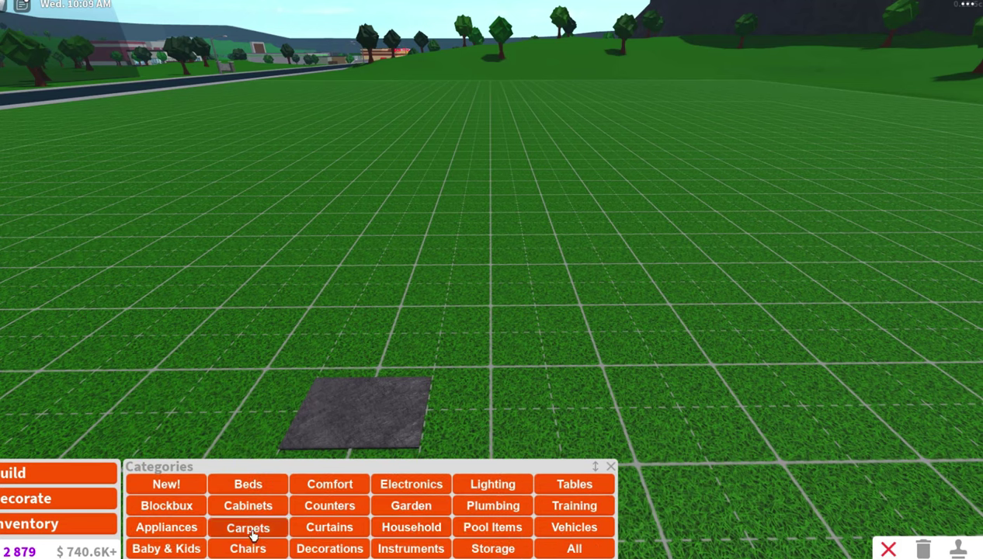
{"action": "left_click", "coordinate": [248, 528]}
{"action": "left_click", "coordinate": [237, 501]}
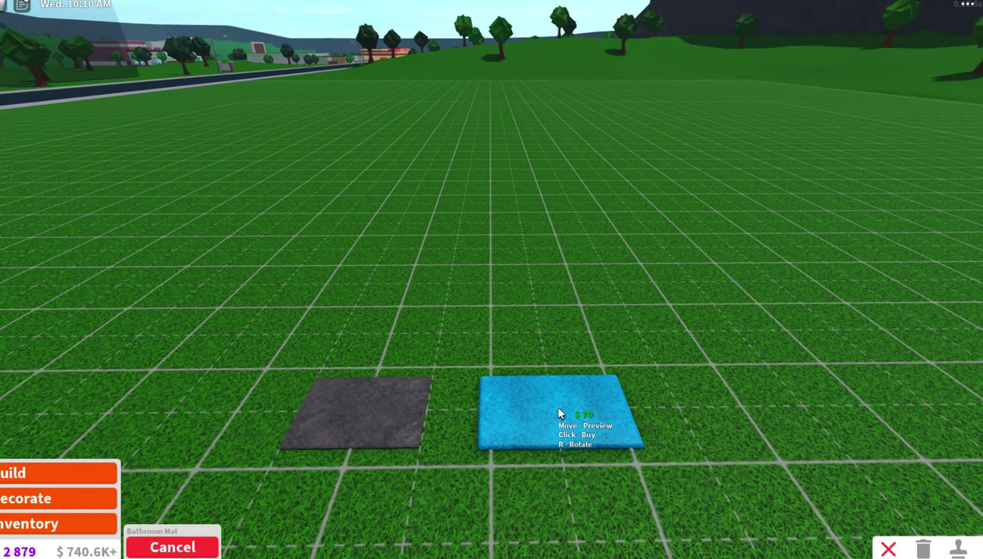
{"action": "left_click", "coordinate": [559, 414]}
{"action": "left_click", "coordinate": [544, 398]}
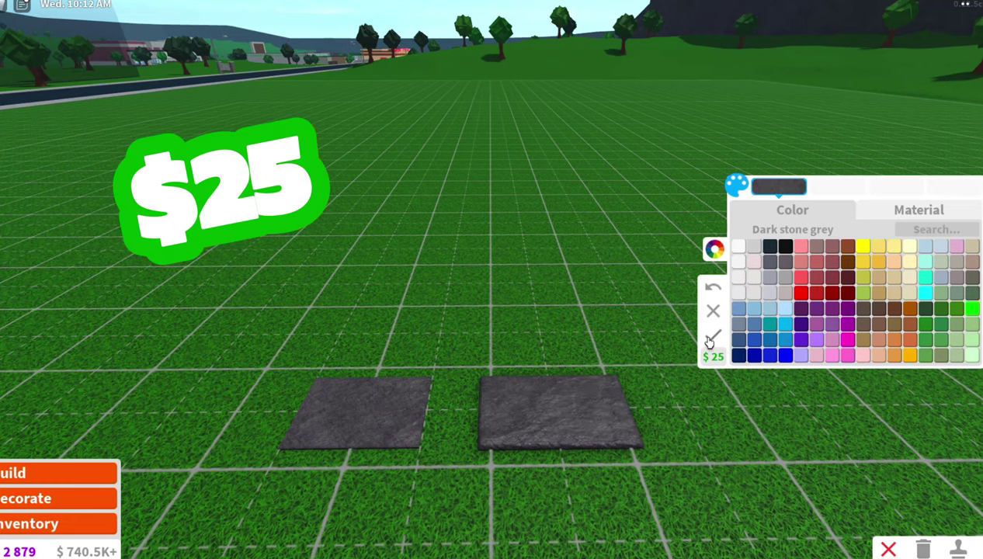
{"action": "left_click", "coordinate": [708, 342]}
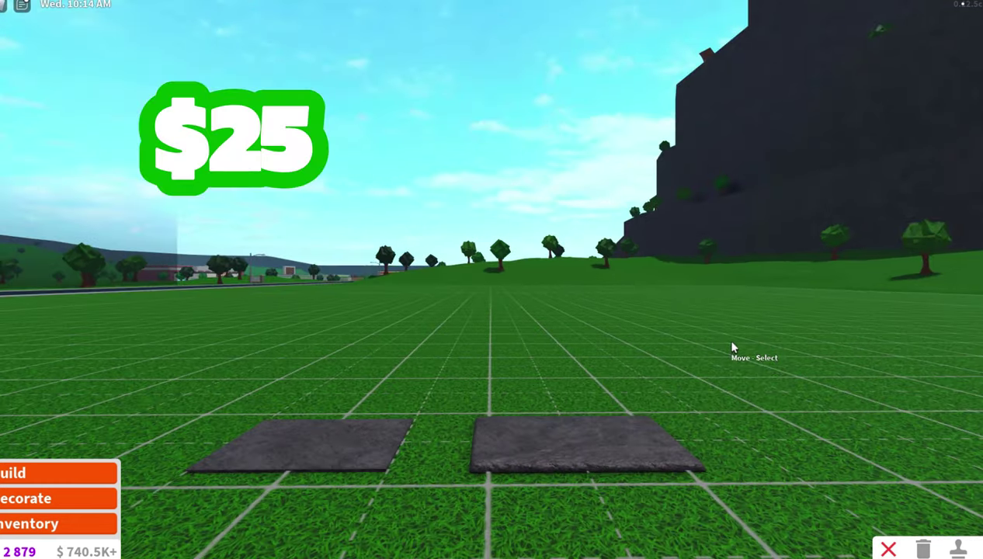
{"action": "scroll", "coordinate": [671, 455], "scroll_direction": "down", "scroll_amount": 5}
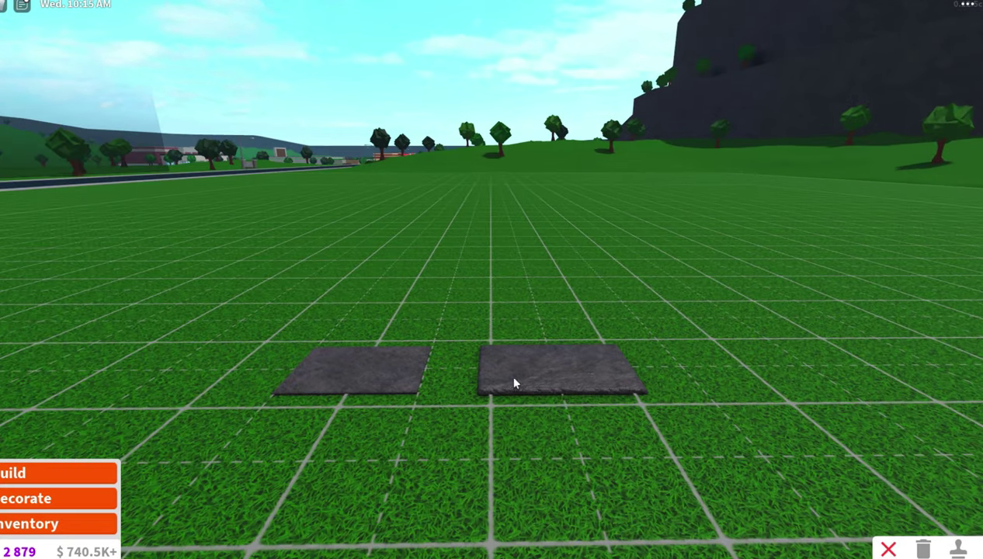
{"action": "scroll", "coordinate": [472, 426], "scroll_direction": "down", "scroll_amount": 5}
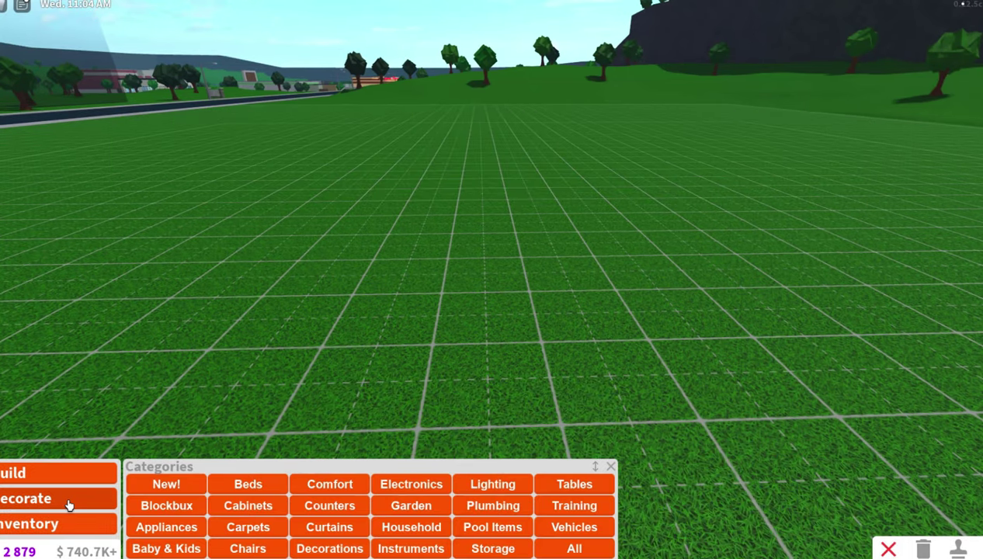
Step: Place the $240 Overgrowth Floor Plant from Decorations > Plants on the grass
{"action": "left_click", "coordinate": [336, 548]}
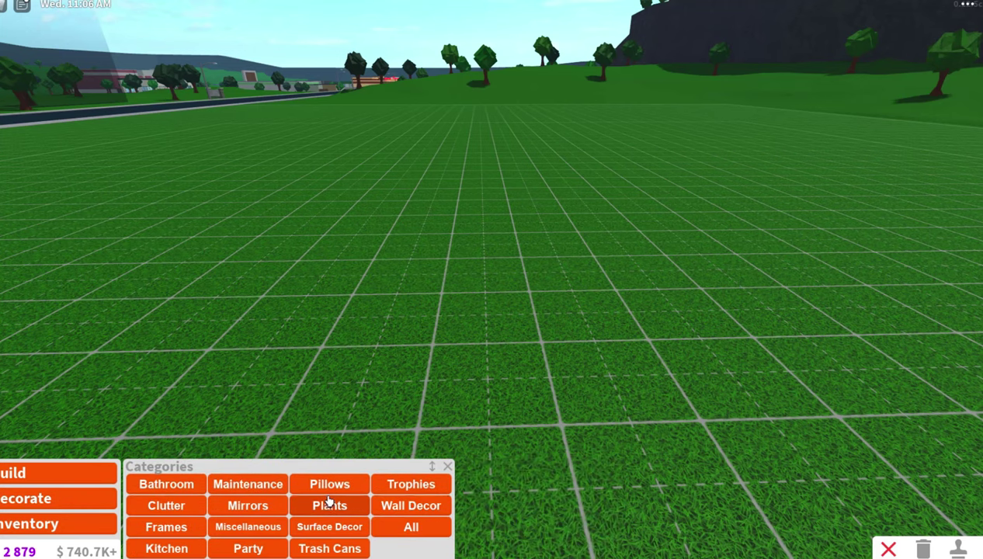
{"action": "left_click", "coordinate": [330, 504]}
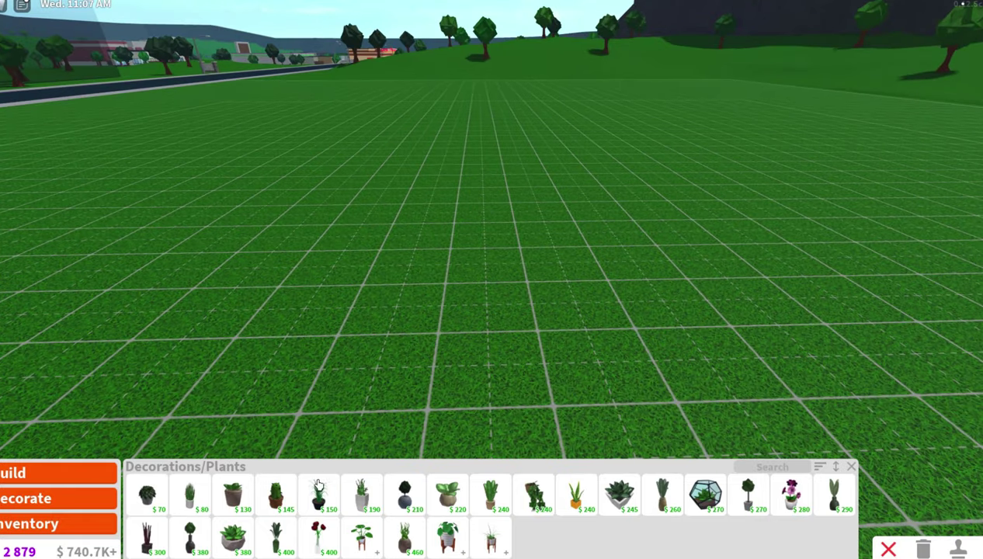
{"action": "mouse_move", "coordinate": [319, 495]}
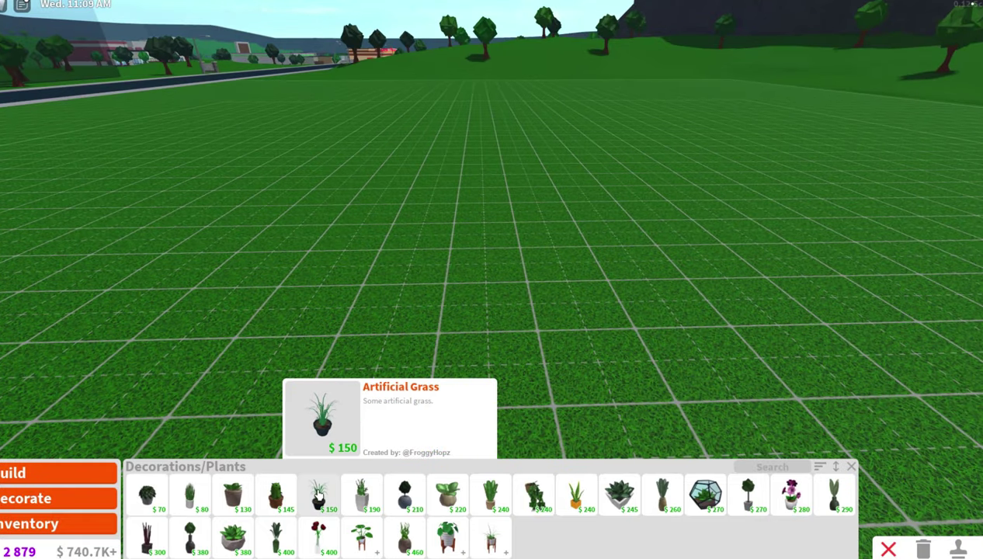
{"action": "left_click", "coordinate": [318, 496]}
{"action": "left_click", "coordinate": [172, 548]}
{"action": "left_click", "coordinate": [490, 496]}
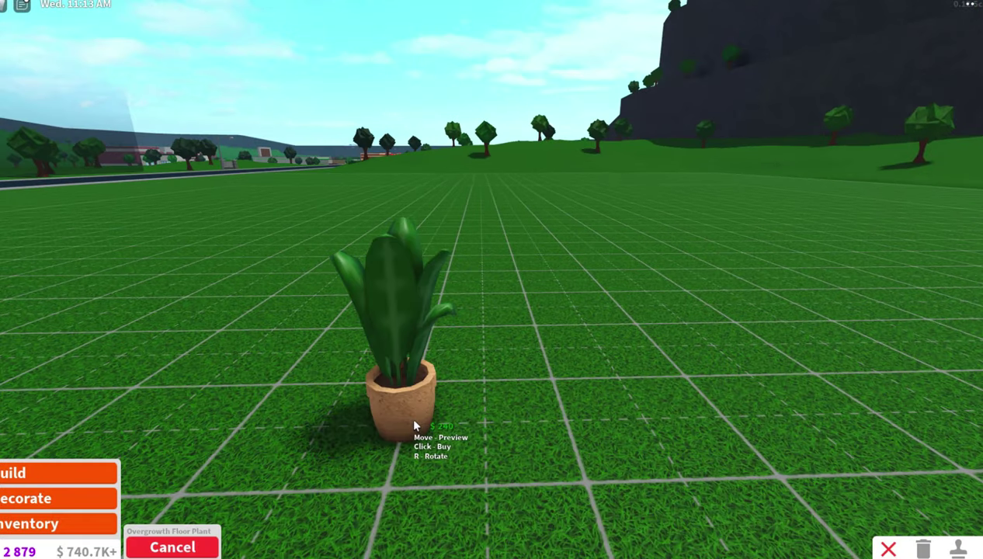
{"action": "left_click", "coordinate": [414, 425]}
{"action": "left_click", "coordinate": [173, 548]}
{"action": "left_click", "coordinate": [138, 497]}
{"action": "left_click", "coordinate": [411, 506]}
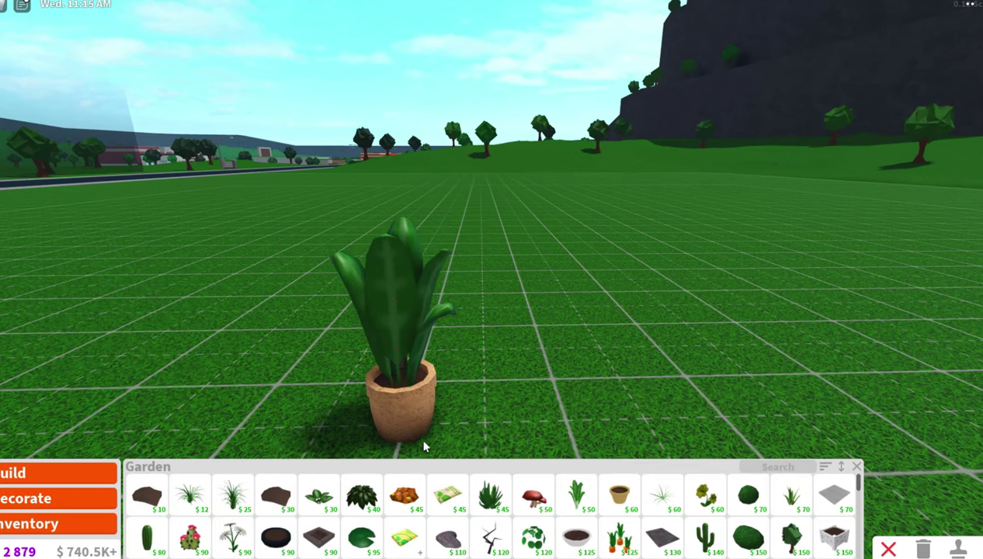
Step: Place a Basic Pot beside the floor plant
{"action": "left_click", "coordinate": [629, 505]}
{"action": "left_click", "coordinate": [494, 420]}
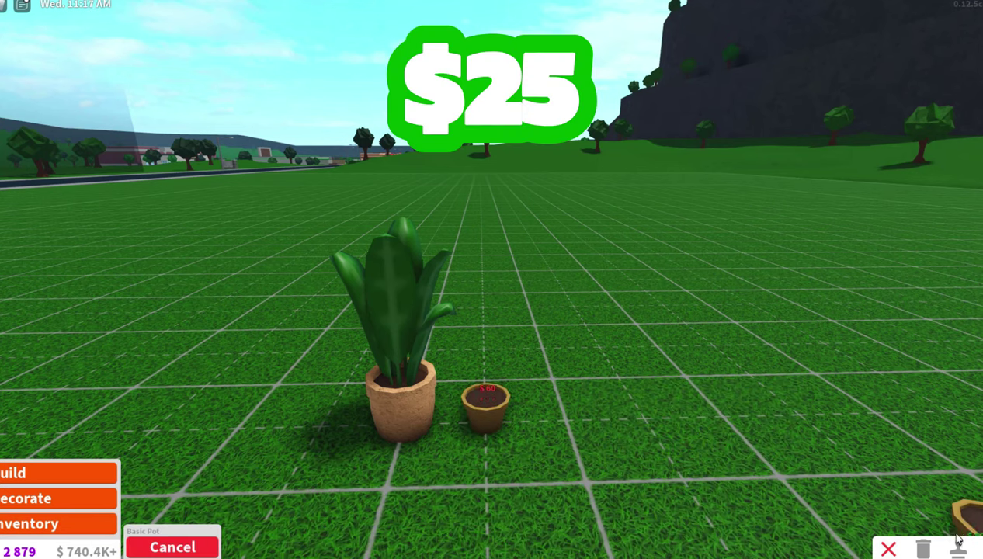
{"action": "left_click", "coordinate": [428, 419]}
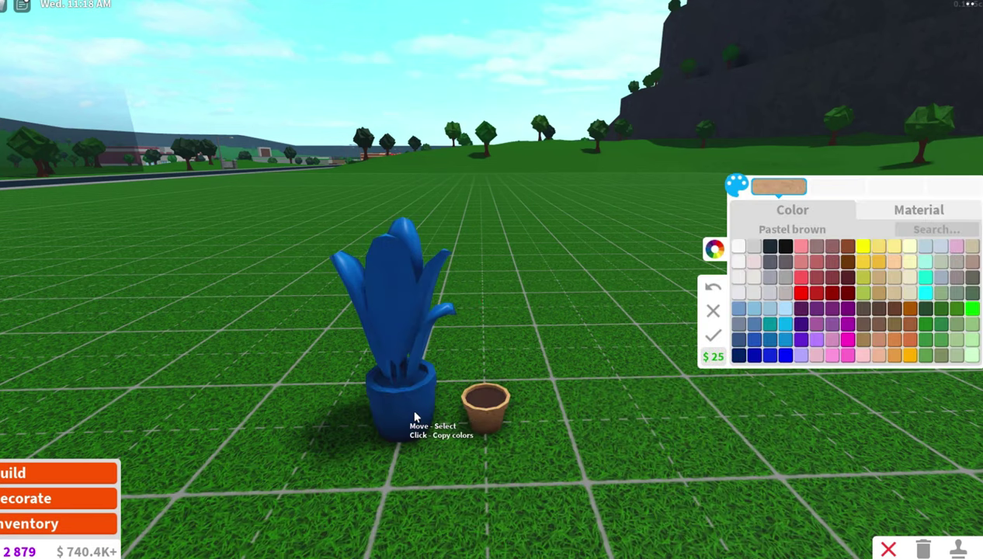
{"action": "left_click", "coordinate": [713, 334]}
Step: Set a Tall Natural Plant in the small pot and move it beside the large plant
{"action": "left_click", "coordinate": [960, 549]}
{"action": "left_click", "coordinate": [705, 497]}
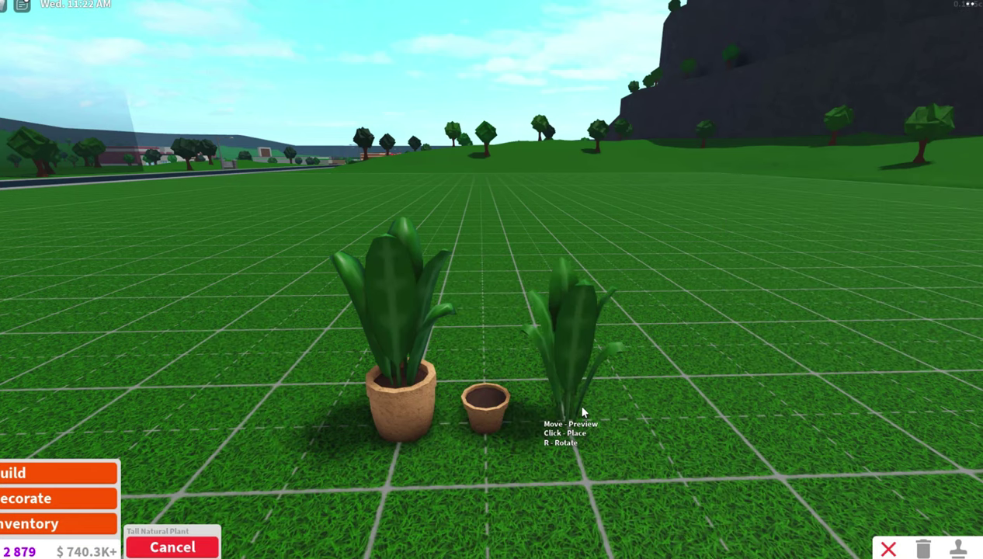
{"action": "left_click", "coordinate": [480, 424]}
{"action": "left_click", "coordinate": [480, 430]}
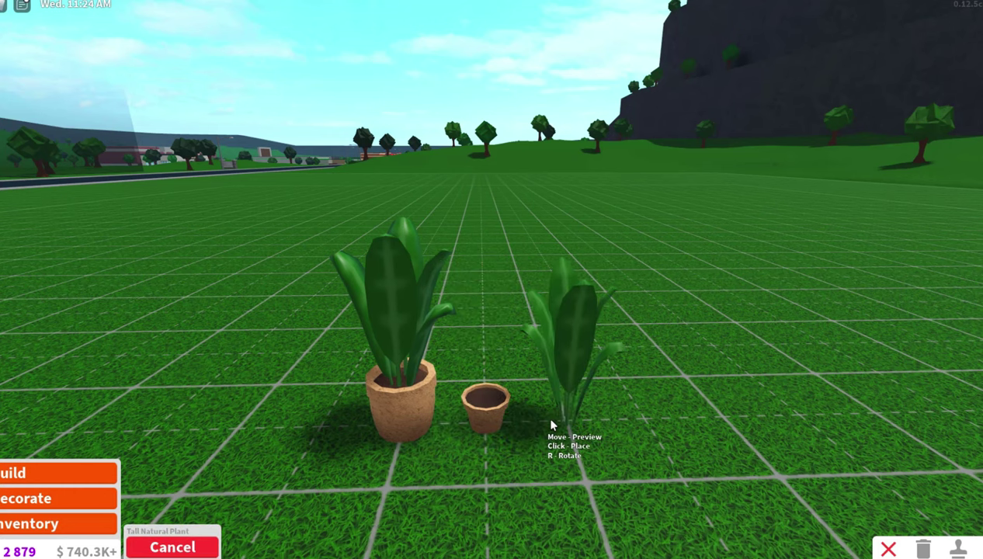
{"action": "left_click", "coordinate": [476, 376]}
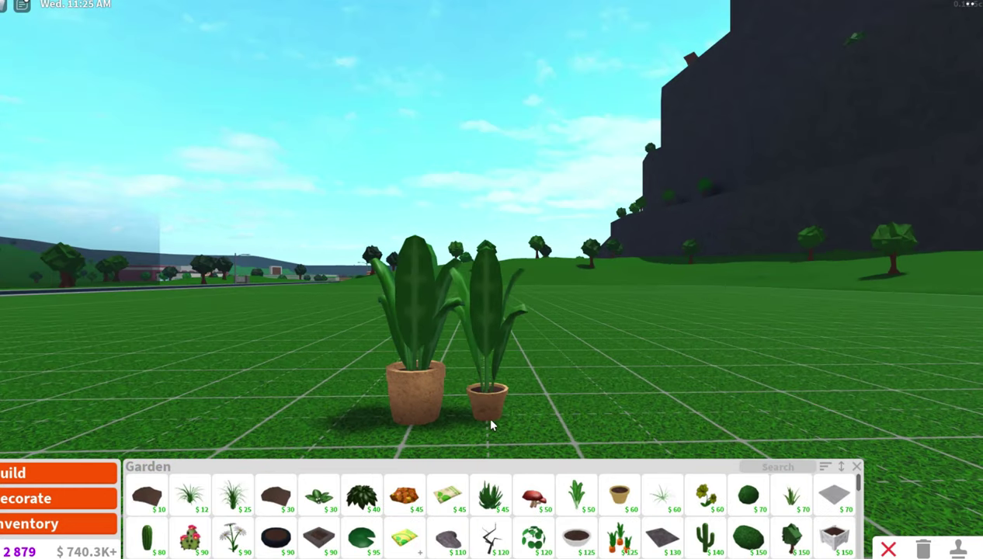
{"action": "left_click_drag", "start_coordinate": [490, 424], "coordinate": [560, 403]}
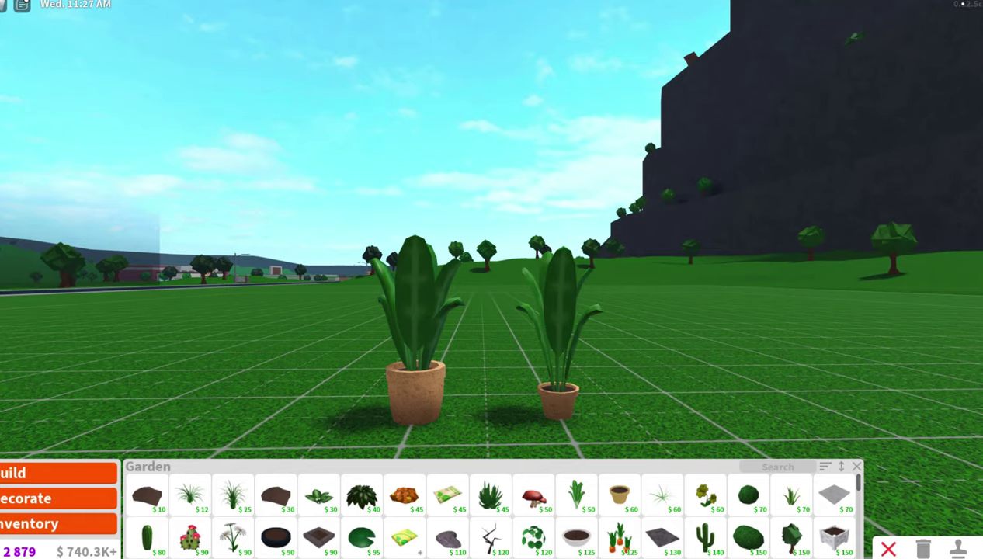
{"action": "scroll", "coordinate": [585, 388], "scroll_direction": "down", "scroll_amount": 3}
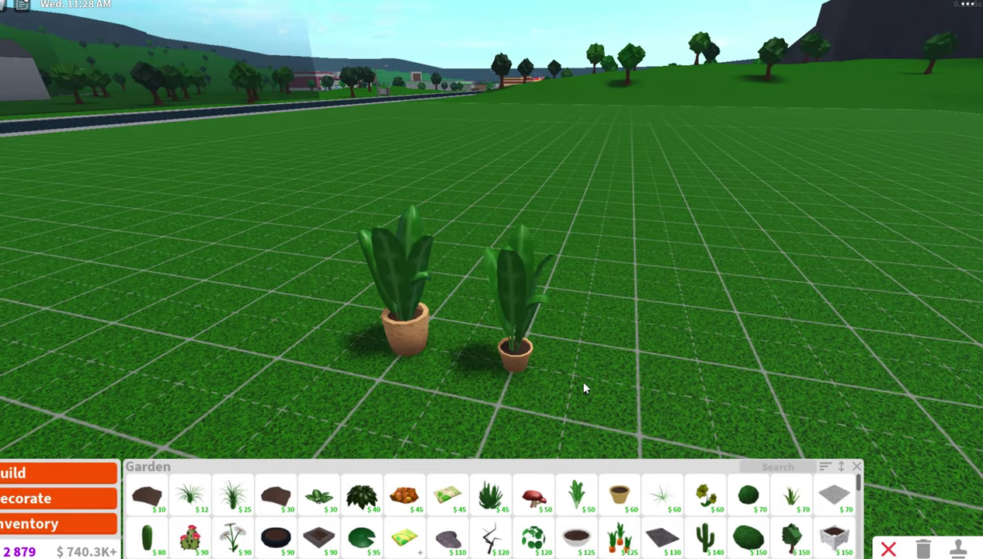
{"action": "scroll", "coordinate": [584, 383], "scroll_direction": "up", "scroll_amount": 3}
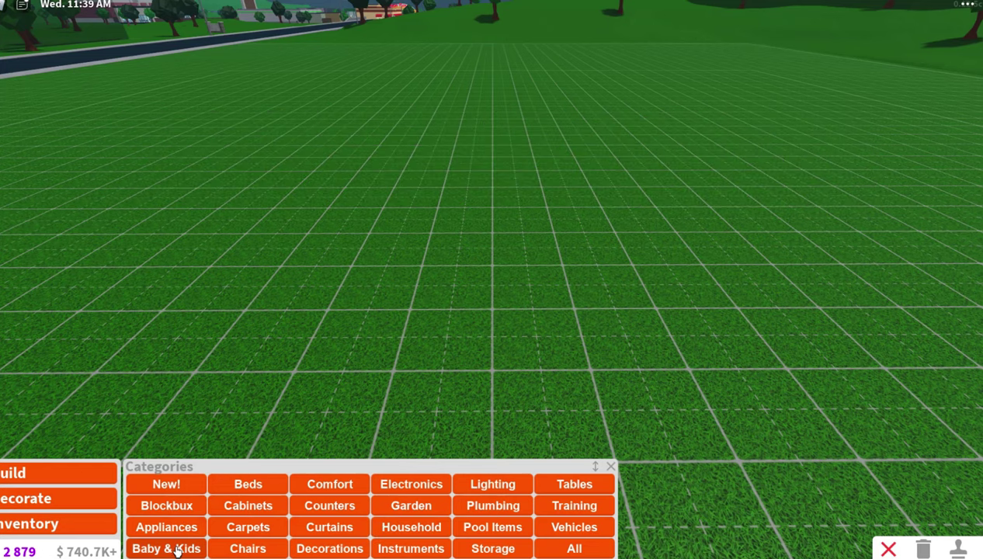
Step: Place a Standard Double Bed on the grid
{"action": "left_click", "coordinate": [258, 482]}
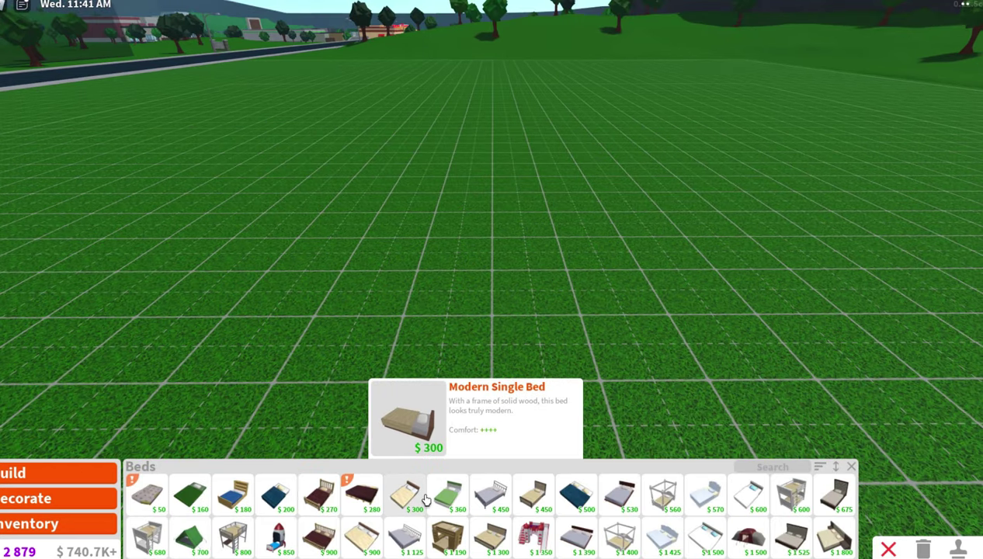
{"action": "left_click", "coordinate": [576, 494]}
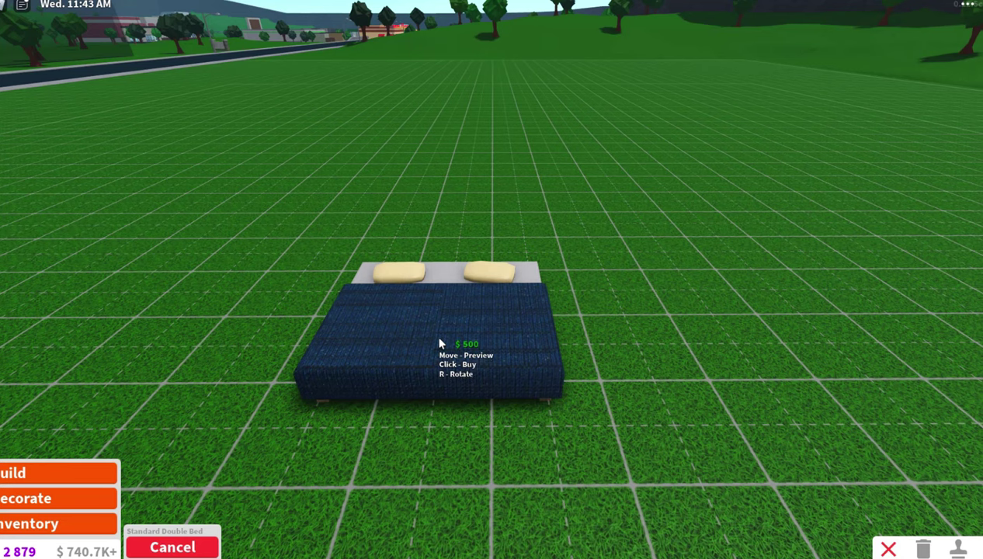
{"action": "left_click", "coordinate": [439, 343]}
{"action": "left_click", "coordinate": [187, 547]}
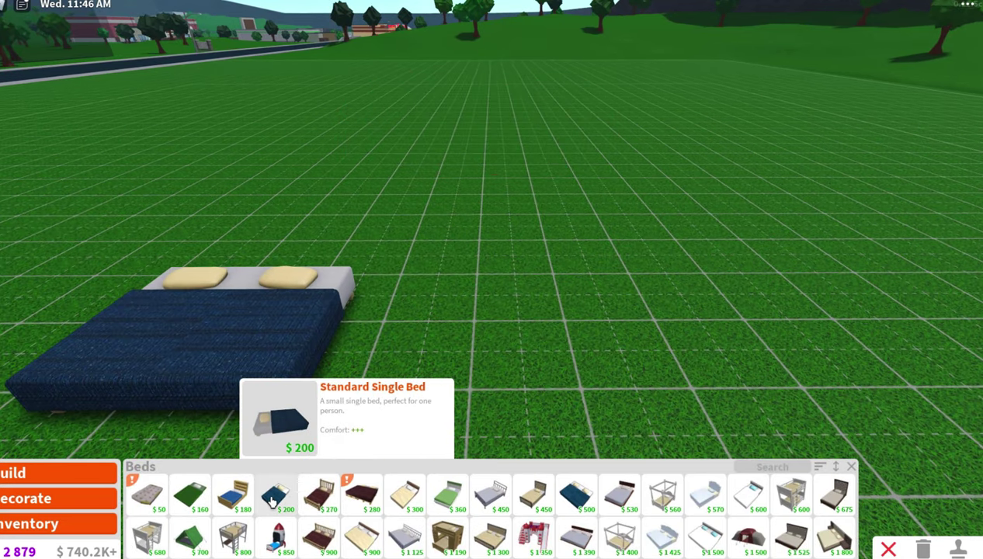
Step: Place two Standard Single Beds side by side, then undo all the beds with Ctrl+Z
{"action": "left_click", "coordinate": [273, 501]}
{"action": "left_click", "coordinate": [452, 341]}
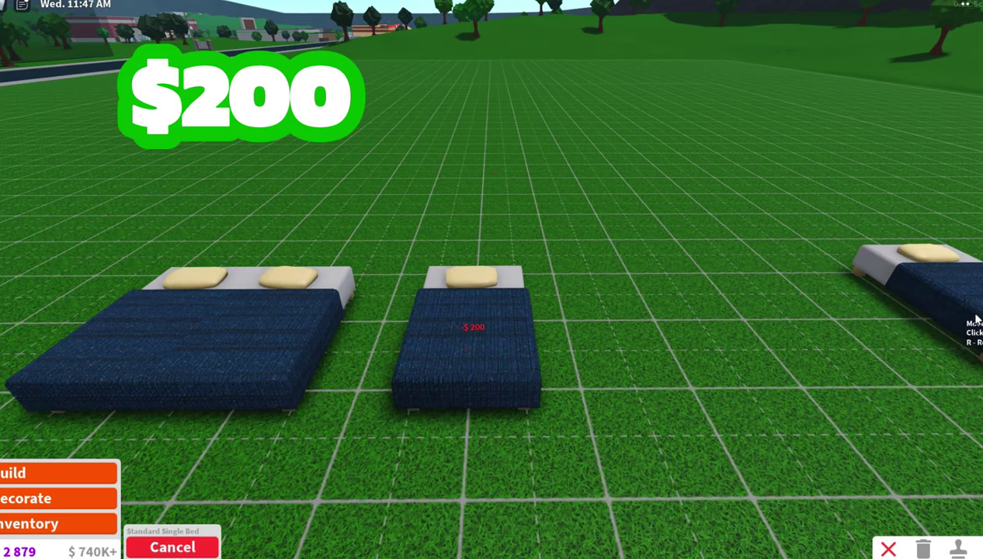
{"action": "left_click", "coordinate": [566, 344]}
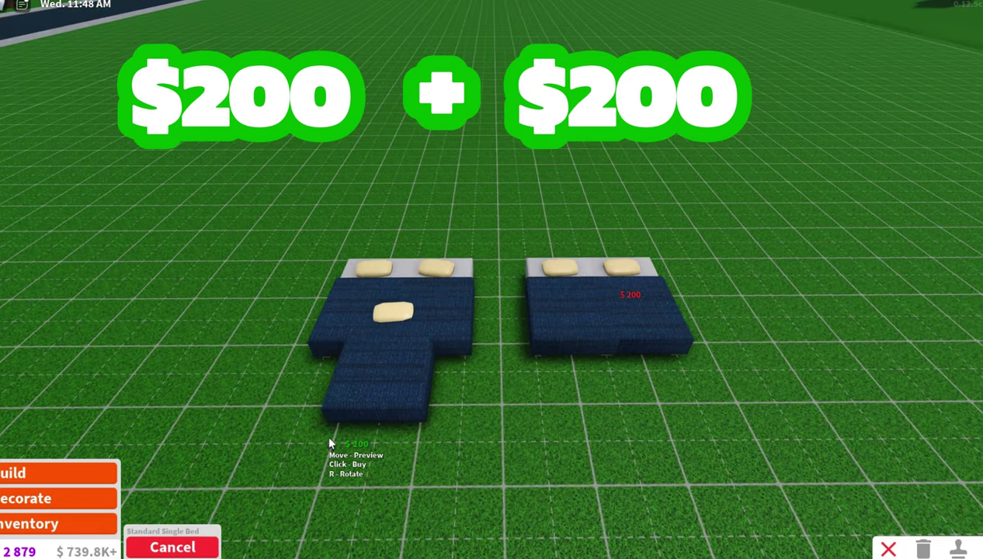
{"action": "left_click", "coordinate": [196, 545]}
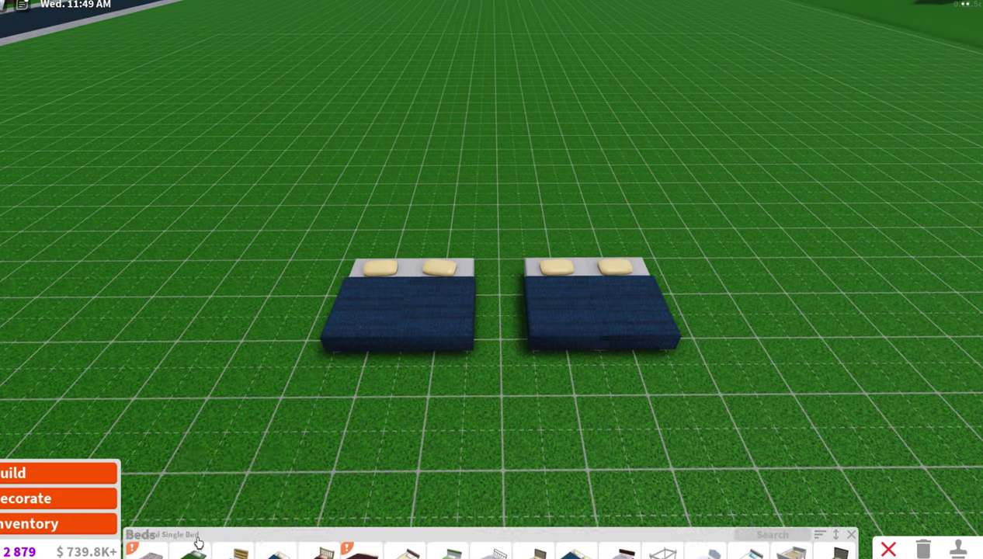
{"action": "mouse_move", "coordinate": [283, 499]}
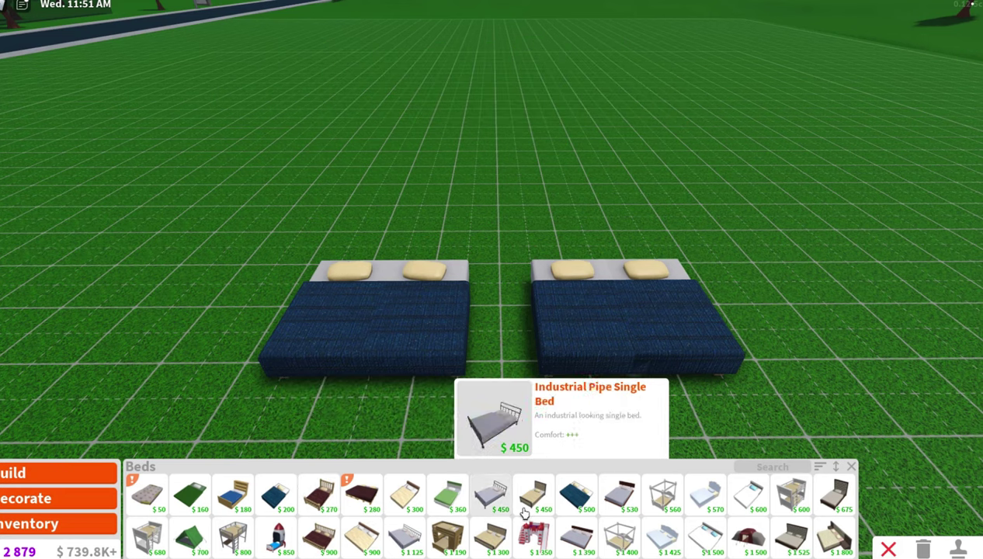
{"action": "key", "text": "ctrl+z"}
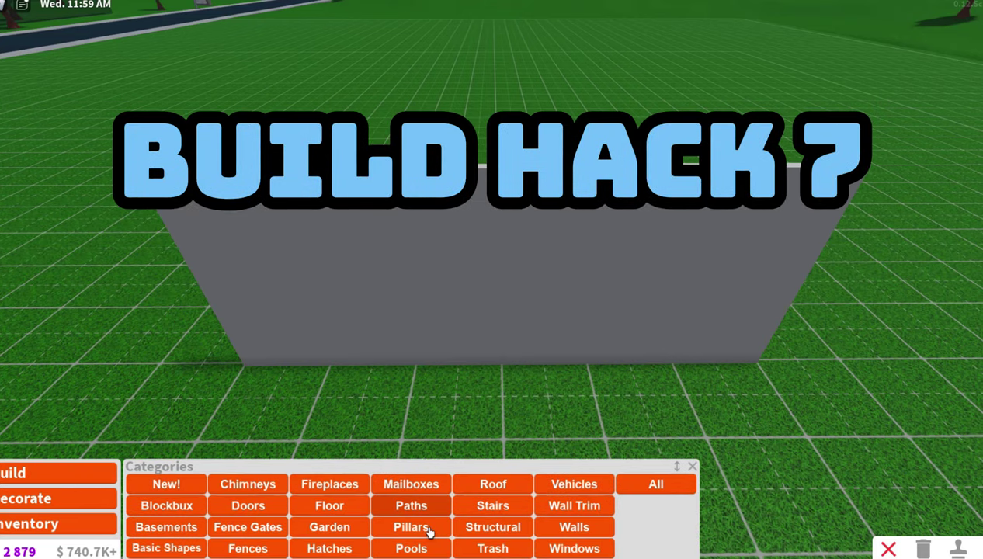
Step: Place a Small Roller Garage Door on the grey wall
{"action": "left_click", "coordinate": [248, 505]}
{"action": "scroll", "coordinate": [494, 531], "scroll_direction": "down", "scroll_amount": 5}
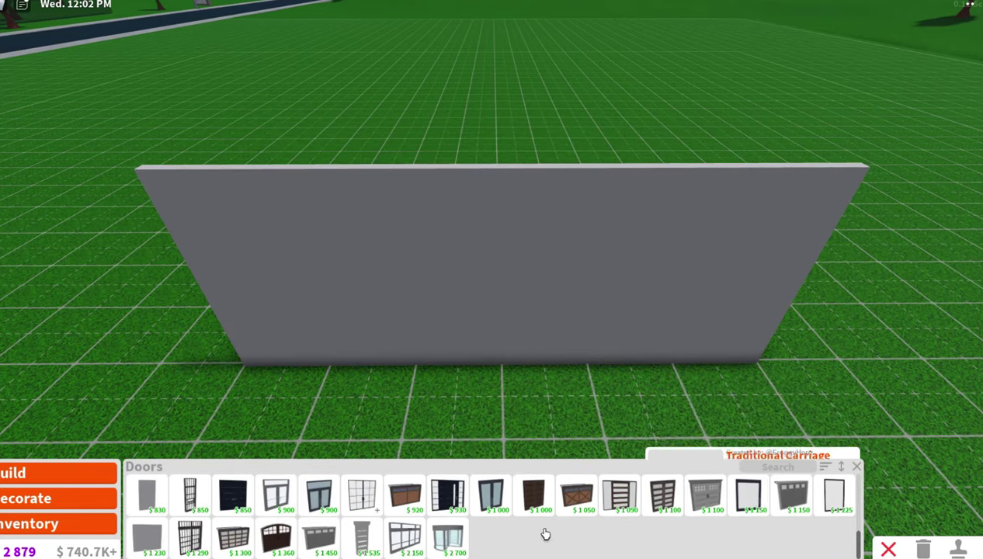
{"action": "left_click", "coordinate": [467, 531]}
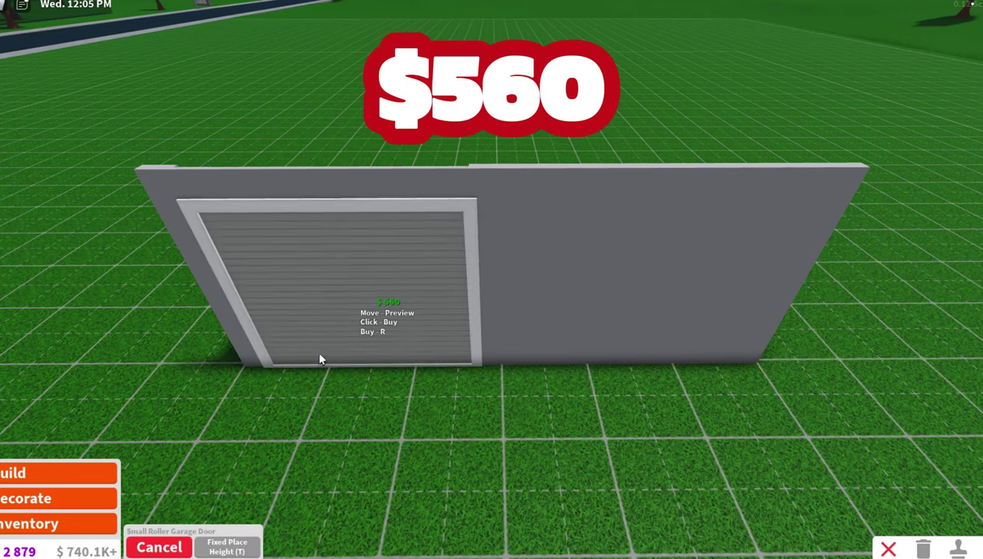
{"action": "left_click", "coordinate": [320, 358]}
Step: Place a Garage Door Frame on the wall beside the roller door
{"action": "left_click", "coordinate": [117, 474]}
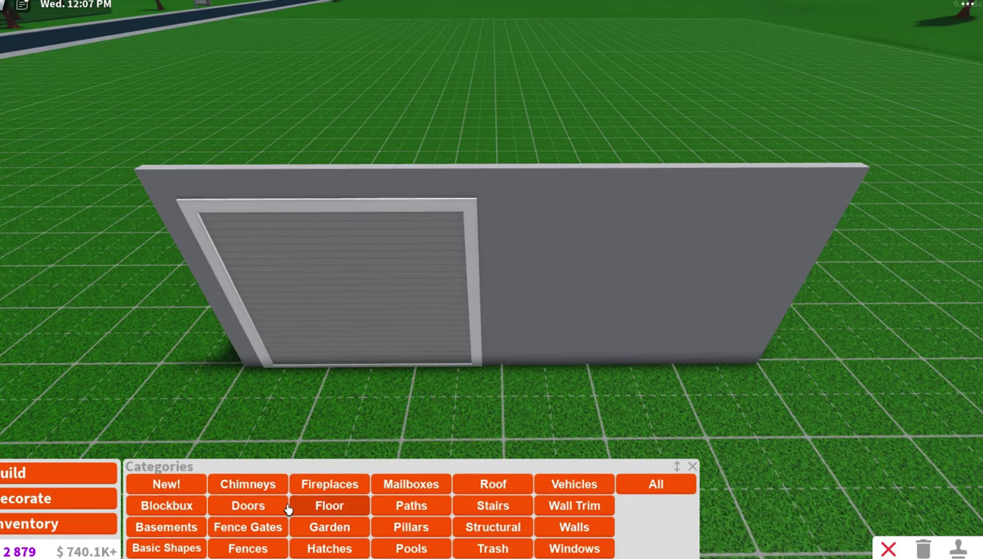
{"action": "left_click", "coordinate": [280, 508]}
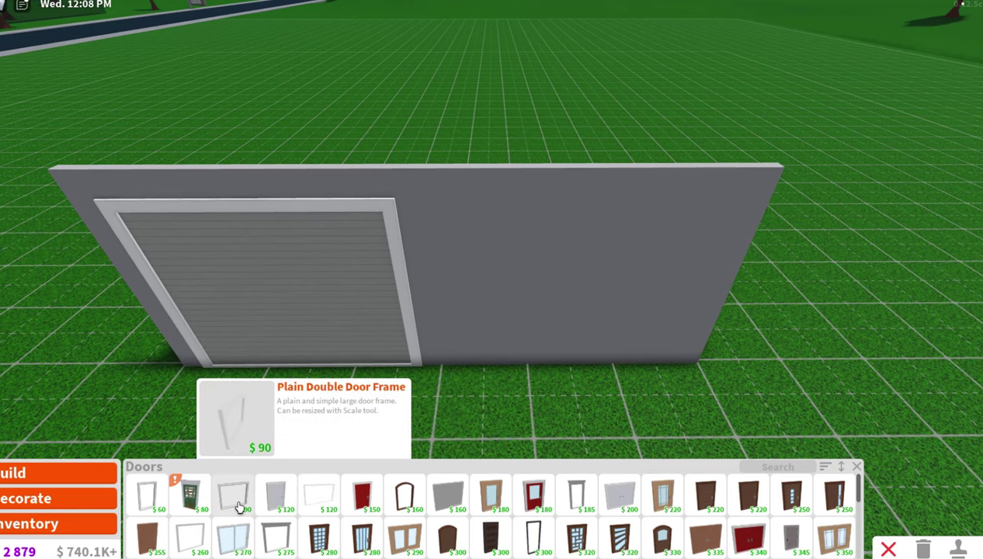
{"action": "left_click", "coordinate": [190, 536]}
{"action": "left_click", "coordinate": [584, 312]}
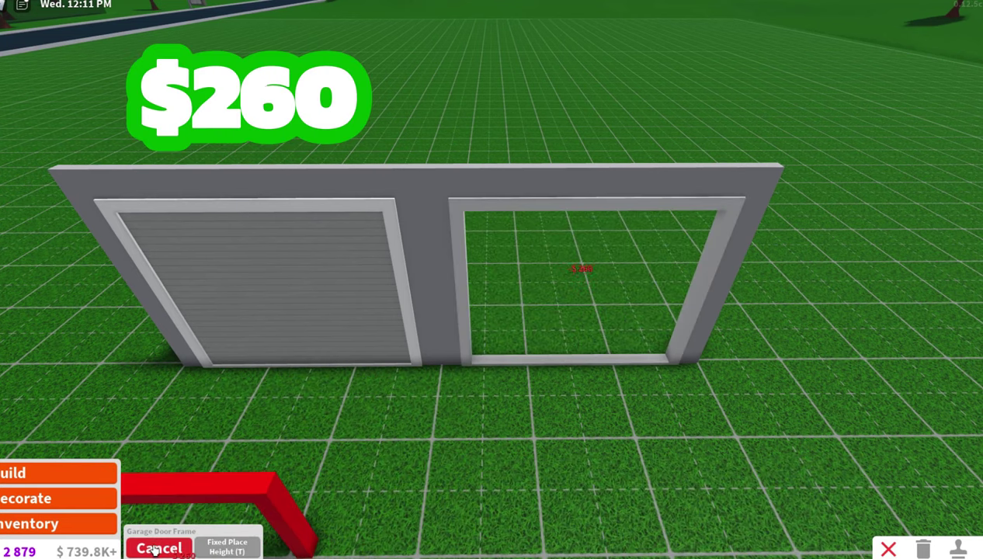
Step: Hang Privacy Blinds from Decorate > Curtains in the empty garage door frame
{"action": "left_click", "coordinate": [82, 498]}
{"action": "left_click", "coordinate": [339, 531]}
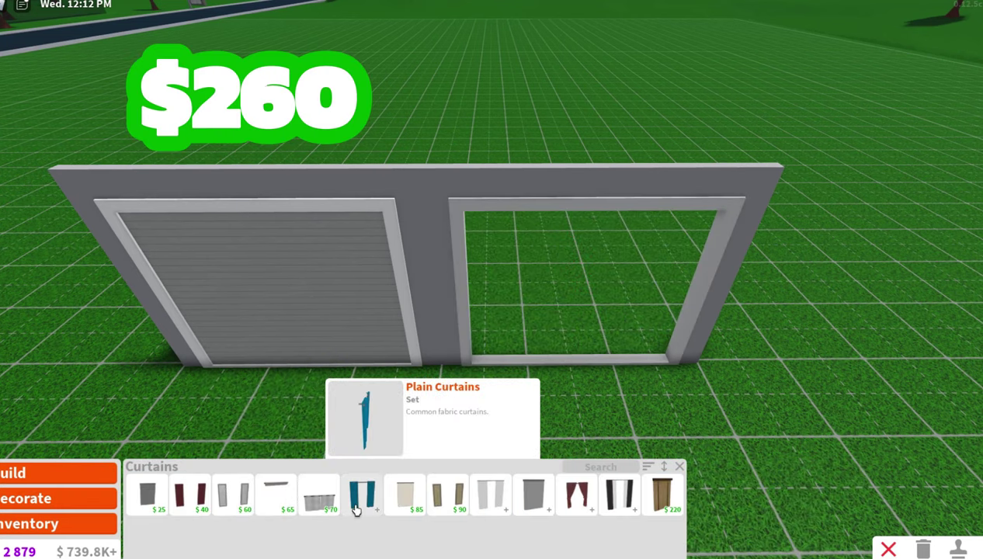
{"action": "left_click", "coordinate": [148, 499]}
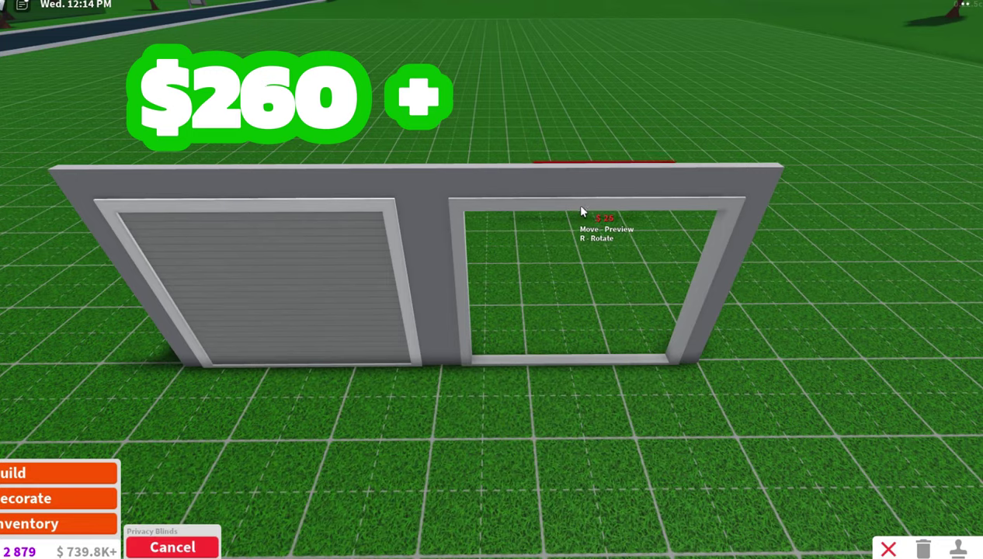
{"action": "left_click", "coordinate": [410, 197]}
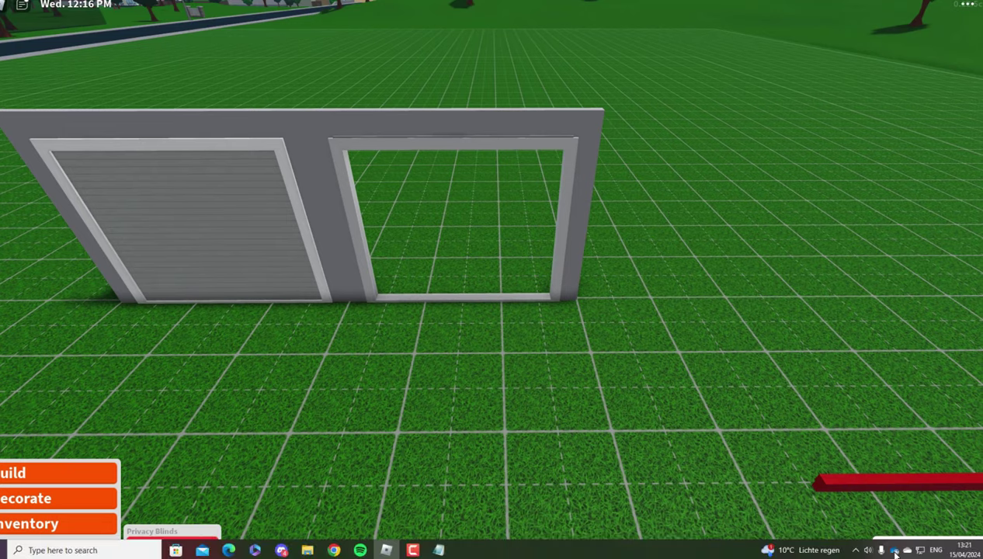
Step: Dismiss the popup, leave build mode and test both doors open and closed with E
{"action": "left_click", "coordinate": [881, 545]}
{"action": "left_click", "coordinate": [883, 535]}
{"action": "left_click", "coordinate": [889, 549]}
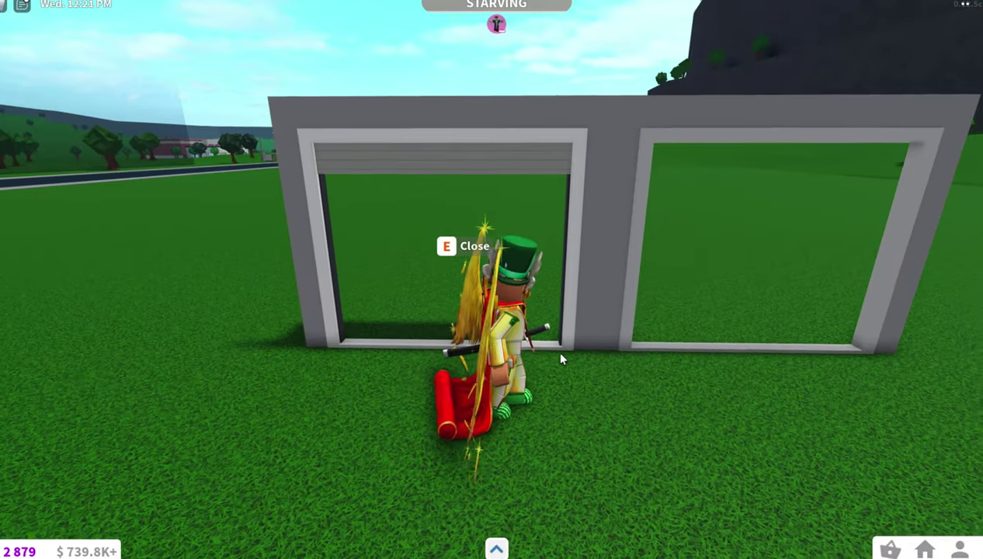
{"action": "key", "text": "e"}
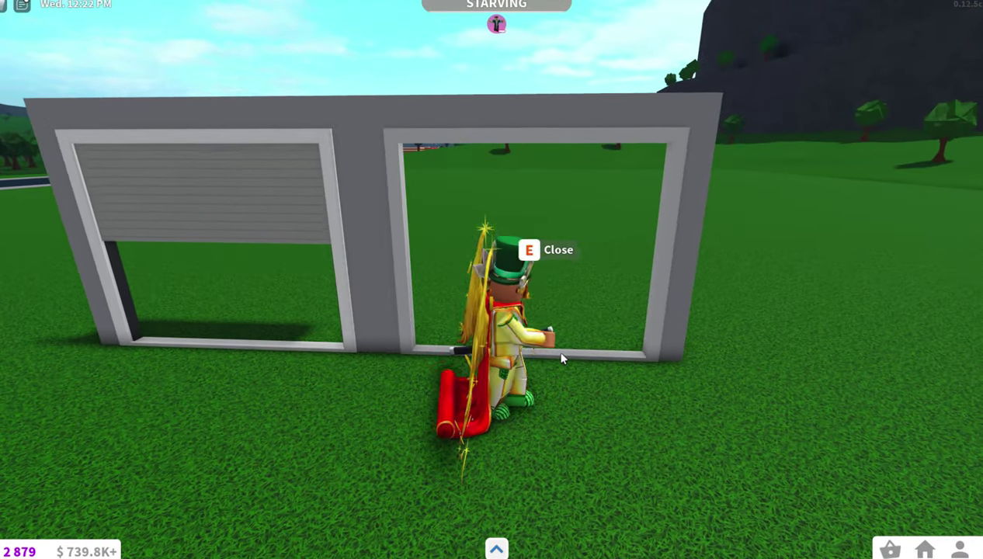
{"action": "key", "text": "e"}
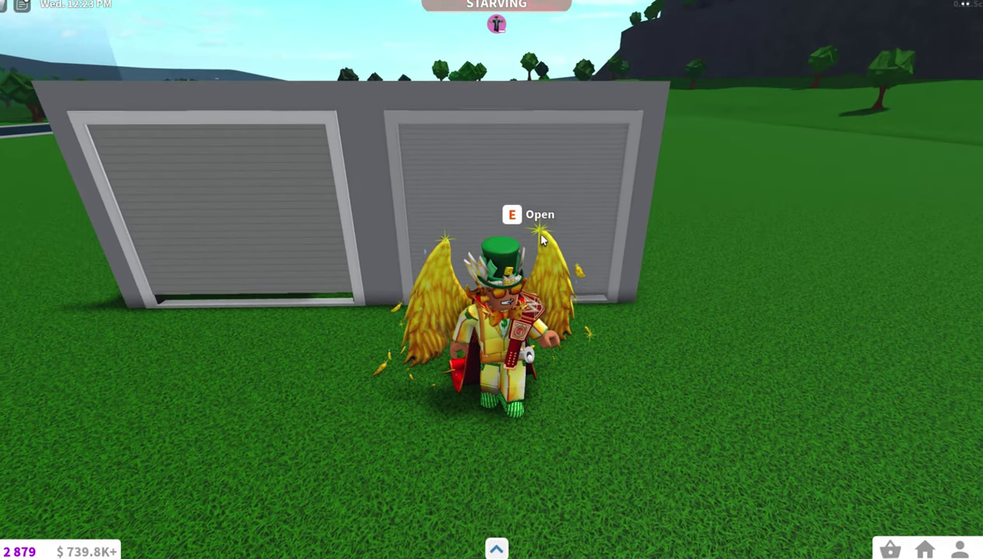
{"action": "key", "text": "w"}
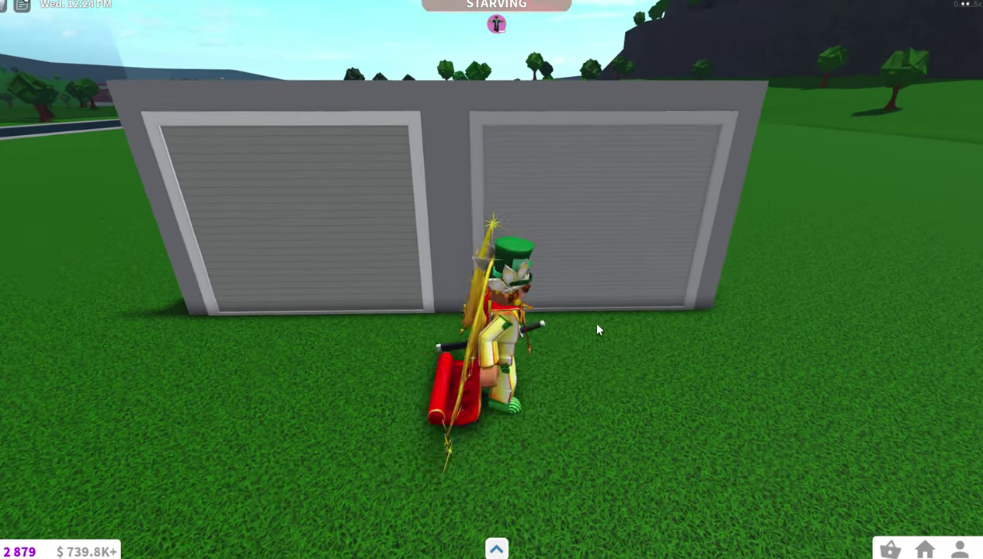
{"action": "key", "text": "e"}
{"action": "key", "text": "a"}
{"action": "key", "text": "e"}
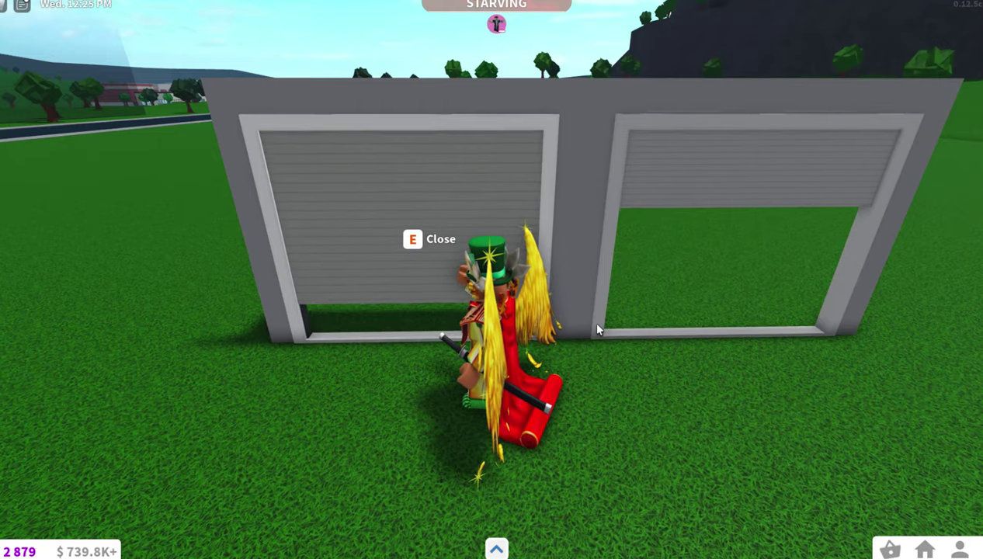
{"action": "key", "text": "s"}
{"action": "left_click", "coordinate": [924, 550]}
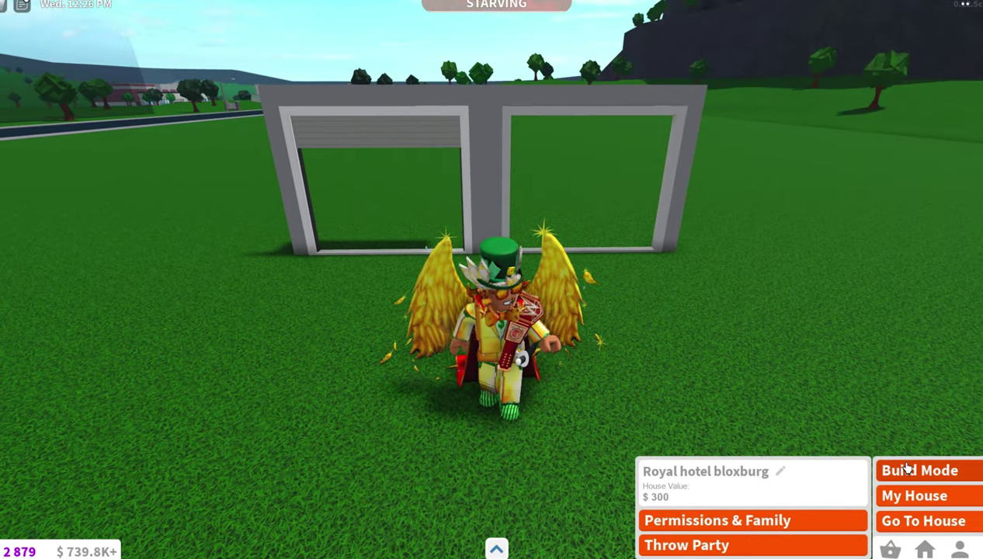
Step: Hang the blue $70 Plain Curtains on the left window
{"action": "left_click", "coordinate": [928, 472]}
{"action": "left_click", "coordinate": [81, 503]}
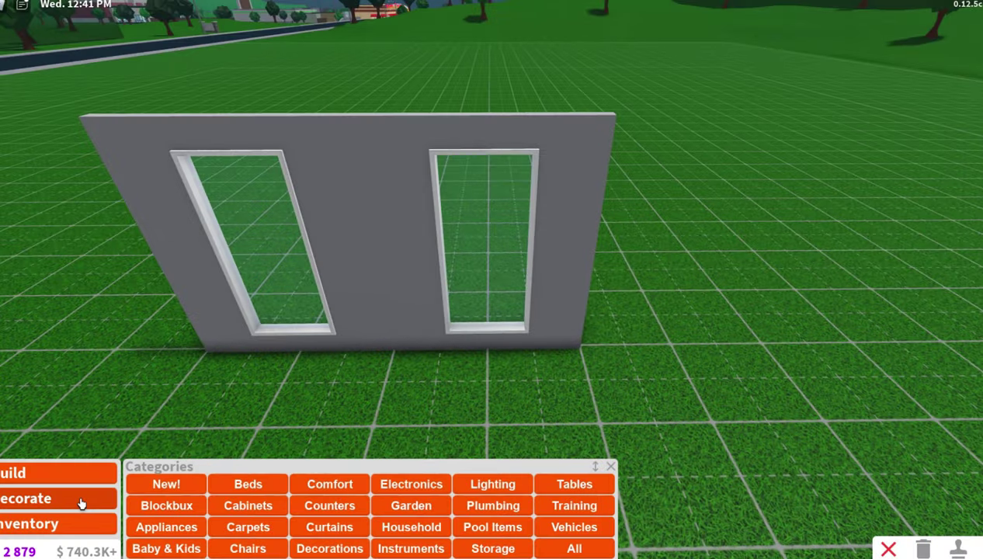
{"action": "left_click", "coordinate": [329, 528]}
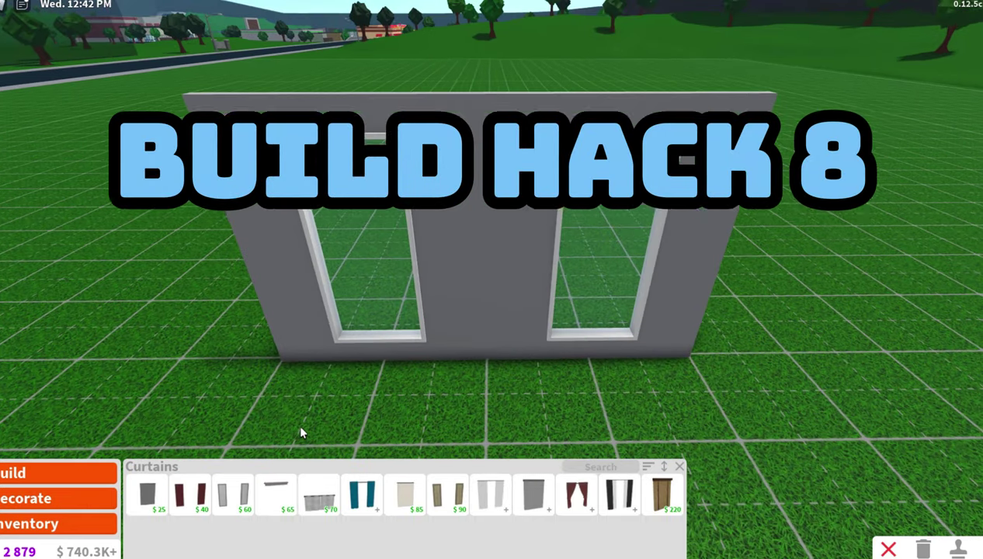
{"action": "left_click", "coordinate": [362, 493]}
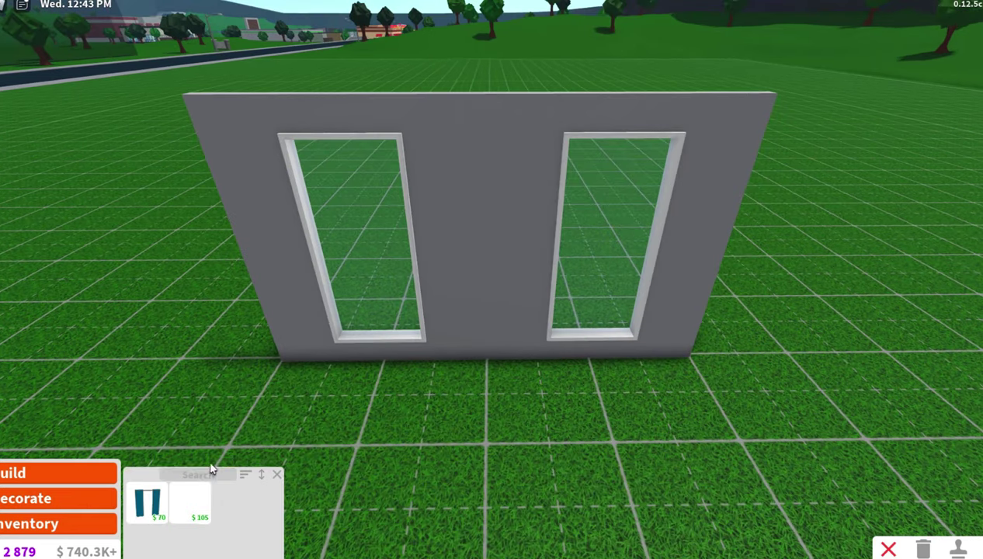
{"action": "left_click", "coordinate": [160, 494]}
{"action": "left_click", "coordinate": [356, 282]}
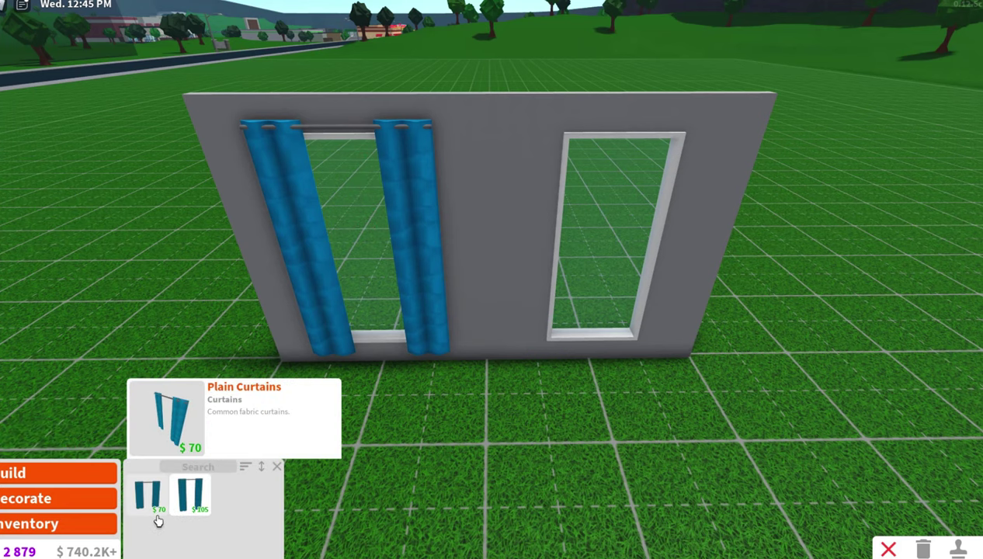
Step: Hang the $105 Plain Long Curtains on the right window, then stop placing
{"action": "left_click", "coordinate": [190, 494]}
{"action": "left_click", "coordinate": [580, 231]}
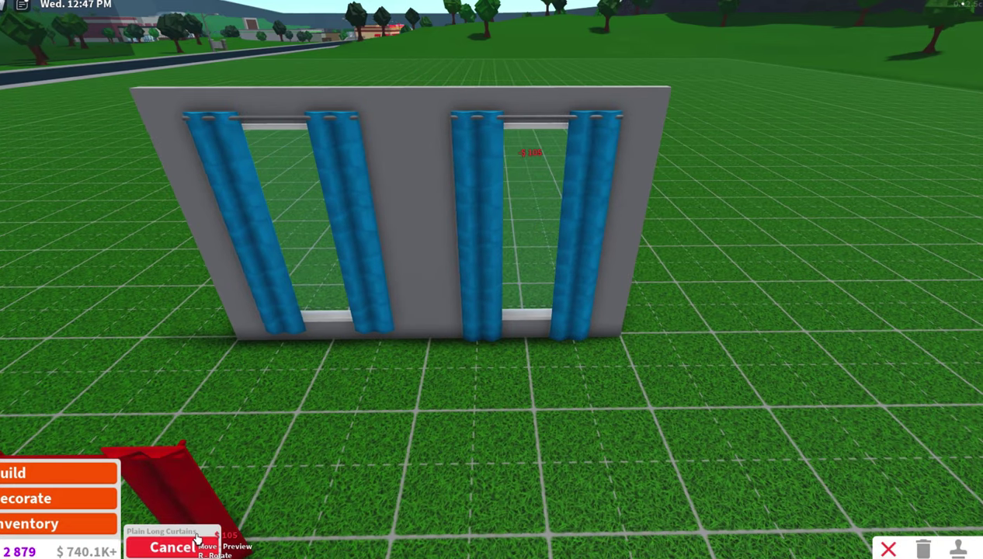
{"action": "left_click", "coordinate": [194, 546]}
{"action": "scroll", "coordinate": [460, 386], "scroll_direction": "up", "scroll_amount": 5}
{"action": "scroll", "coordinate": [435, 431], "scroll_direction": "down", "scroll_amount": 5}
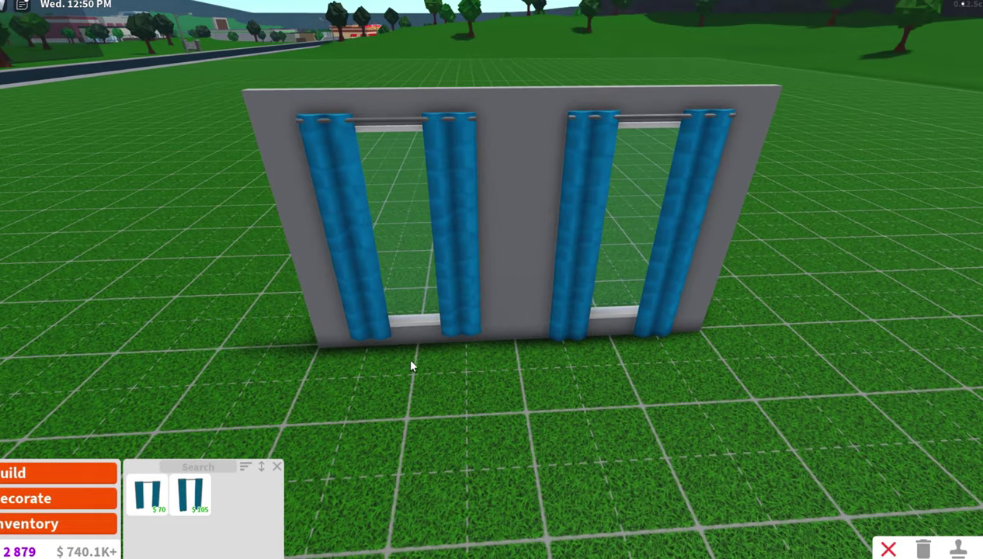
{"action": "mouse_move", "coordinate": [177, 512]}
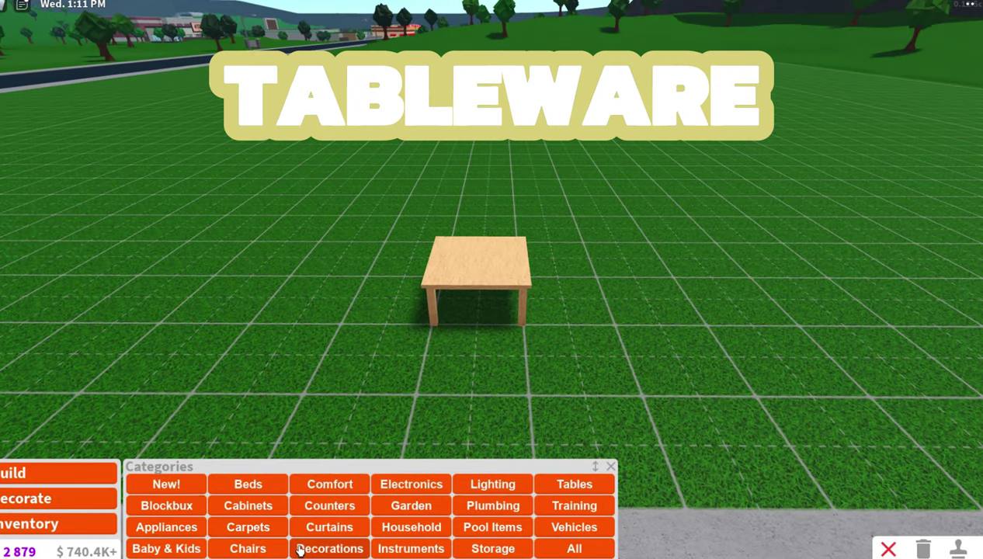
Step: Preview the Empty Bowl and Tall Glass from Kitchen > Tableware on the table, cancelling each
{"action": "left_click", "coordinate": [301, 550]}
{"action": "left_click", "coordinate": [188, 550]}
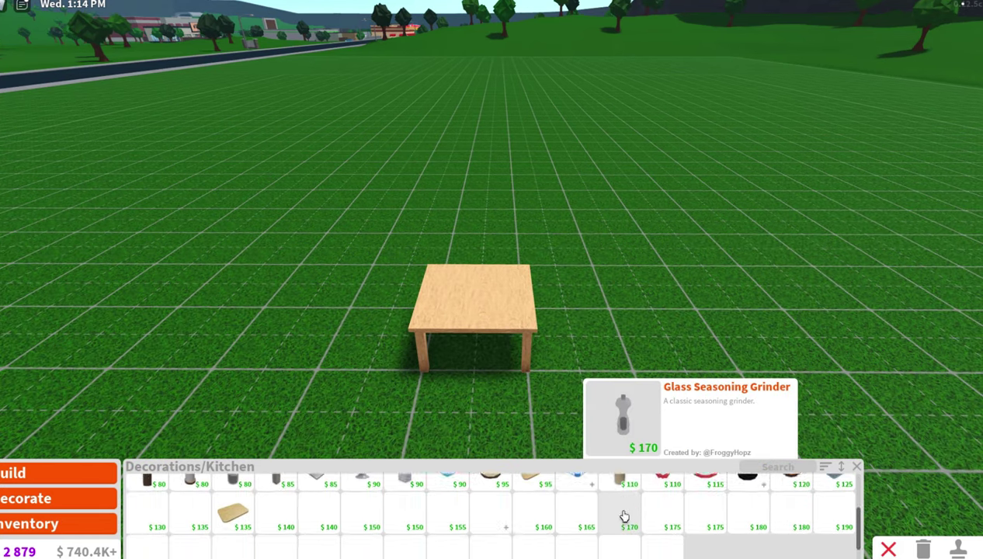
{"action": "left_click", "coordinate": [620, 514]}
{"action": "left_click", "coordinate": [450, 493]}
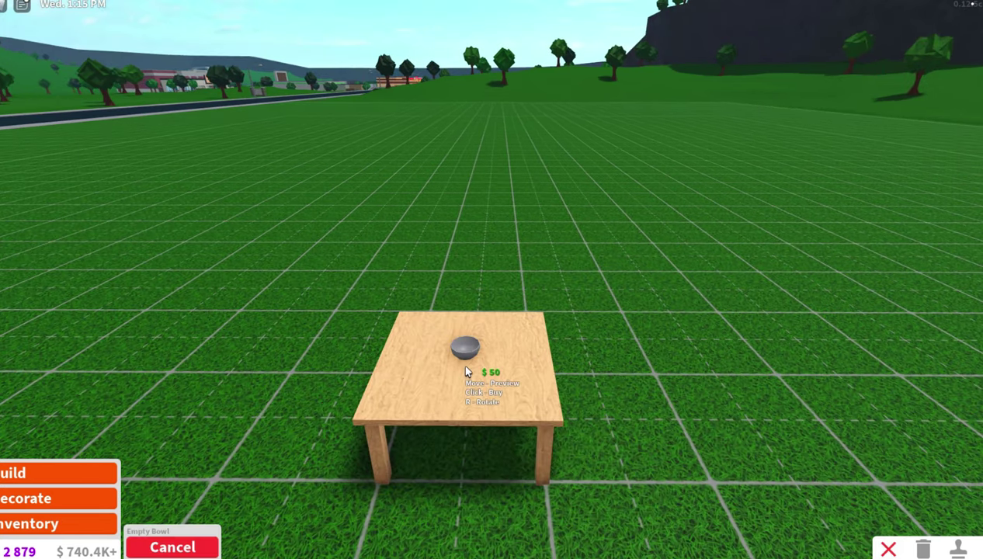
{"action": "left_click", "coordinate": [189, 542]}
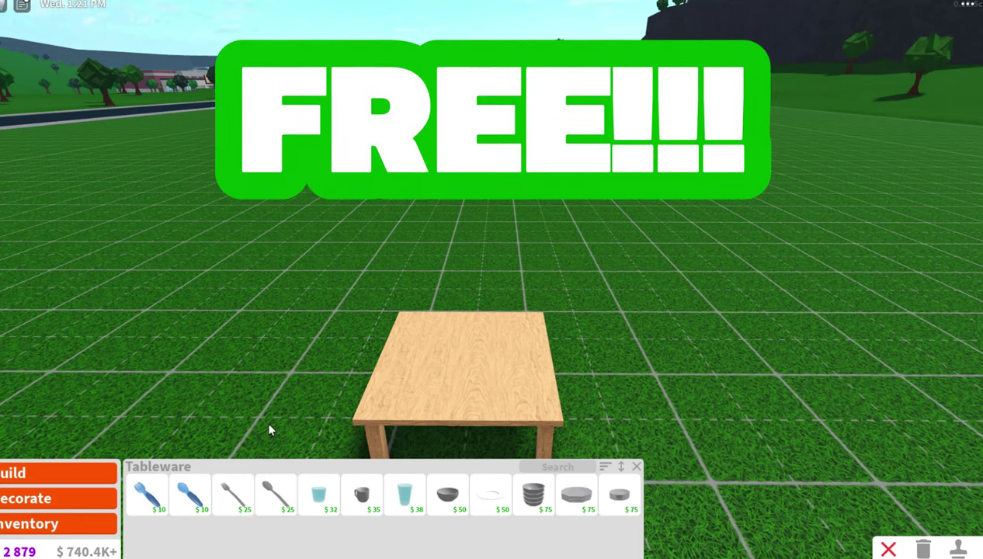
{"action": "left_click", "coordinate": [405, 494]}
{"action": "left_click", "coordinate": [183, 546]}
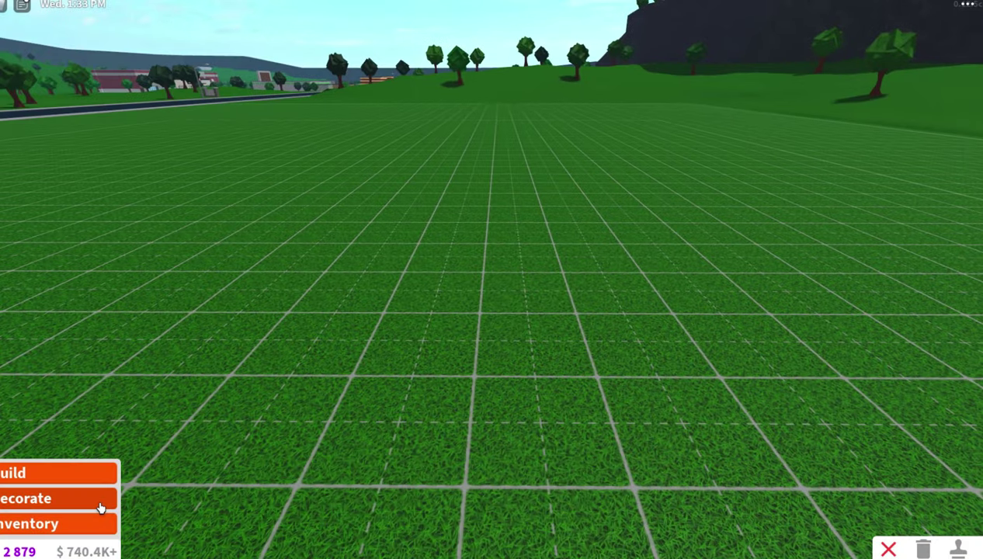
Step: Buy and place the $240 Transitional Nightstand
{"action": "left_click", "coordinate": [100, 507]}
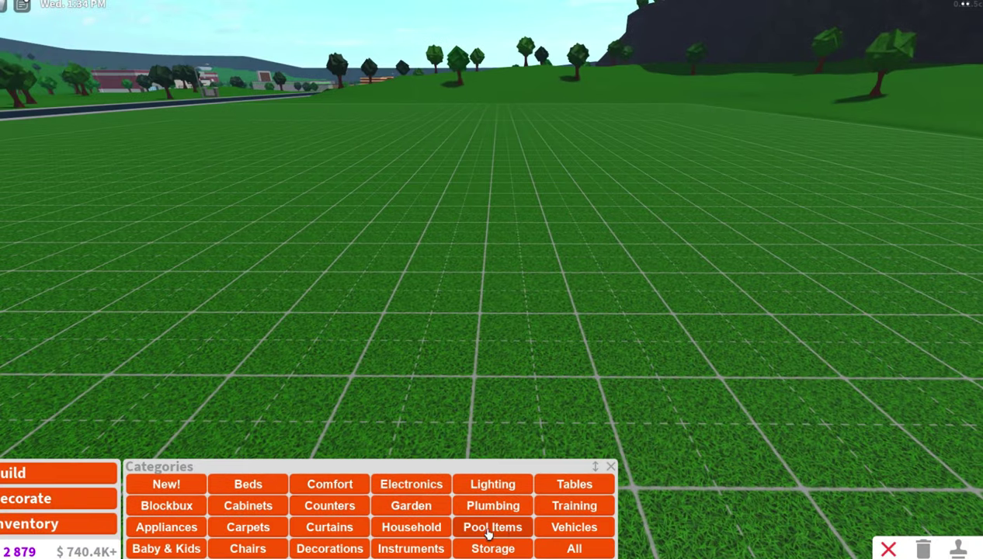
{"action": "left_click", "coordinate": [571, 547]}
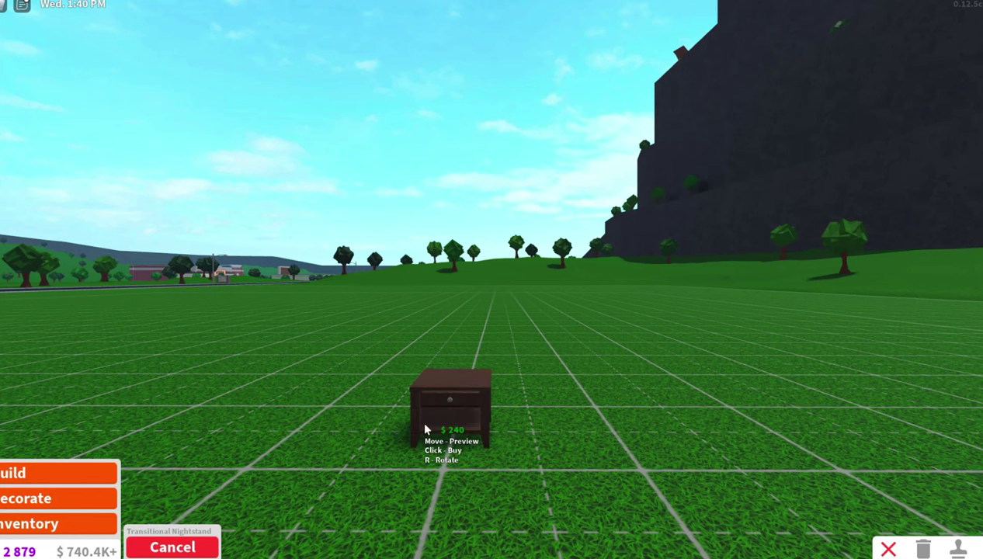
{"action": "left_click", "coordinate": [426, 429]}
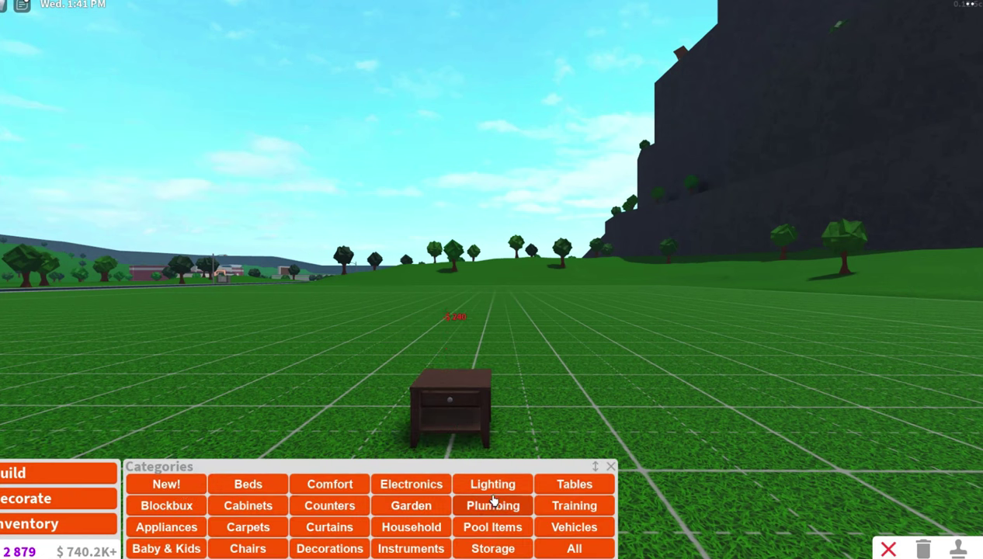
Step: Place a $30 Simplicity End Table beside the nightstand and paint it Medium brown
{"action": "left_click", "coordinate": [570, 488]}
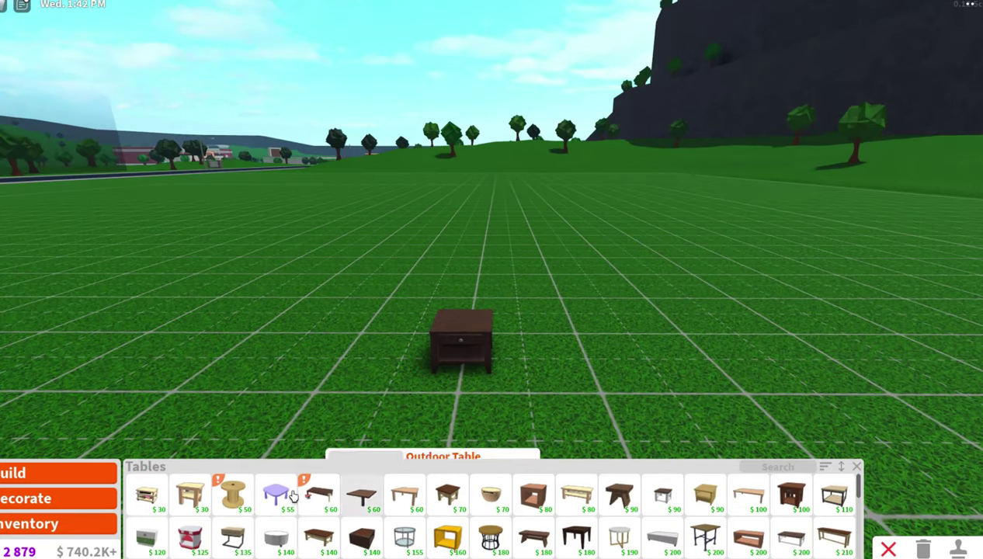
{"action": "left_click", "coordinate": [190, 494]}
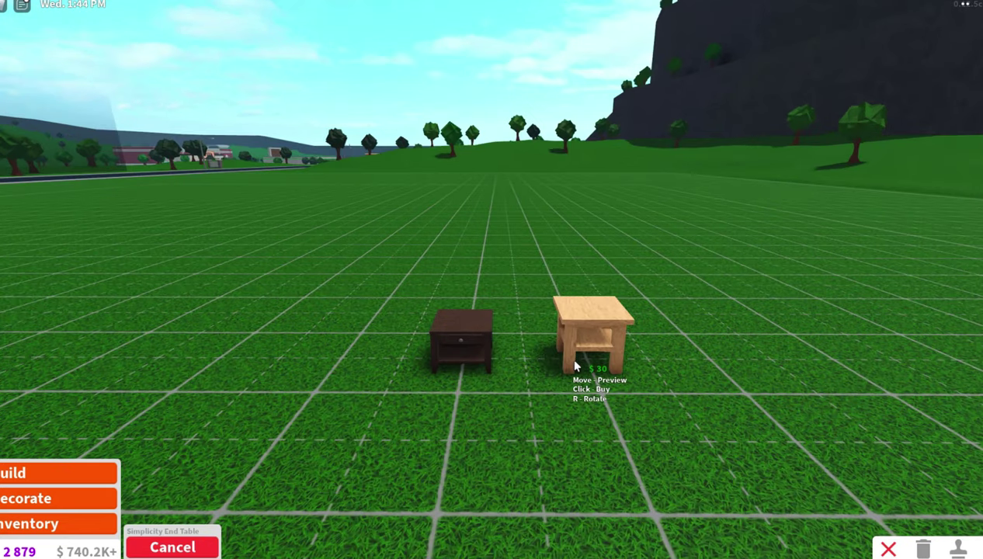
{"action": "left_click", "coordinate": [574, 365]}
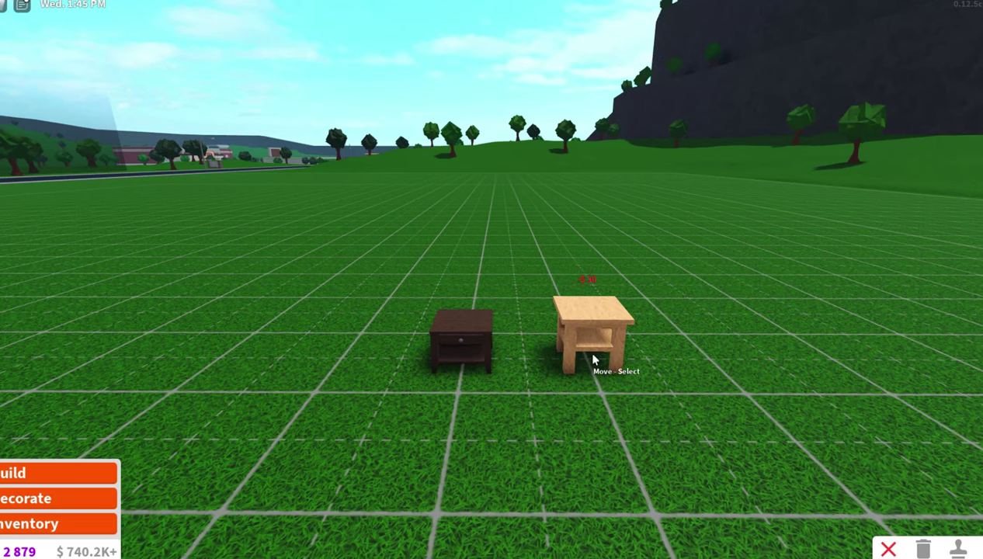
{"action": "left_click", "coordinate": [551, 346]}
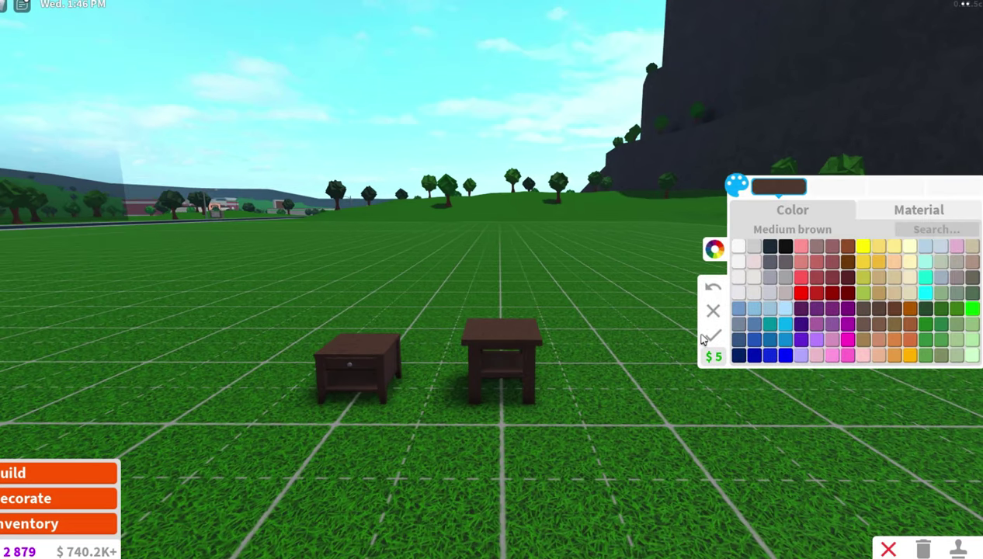
{"action": "left_click", "coordinate": [711, 338]}
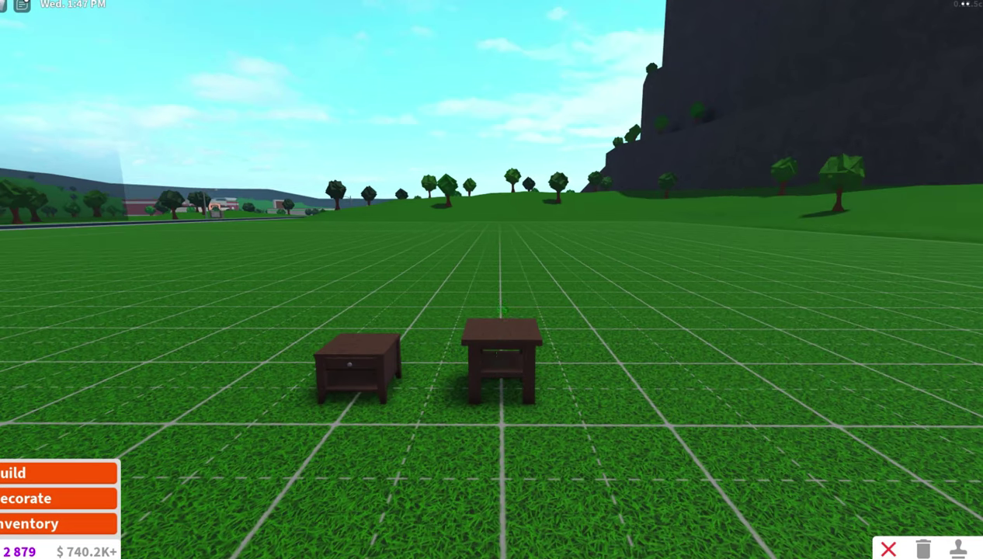
Step: Reopen the Decorate > Tables catalog and scroll through it
{"action": "left_click", "coordinate": [59, 498]}
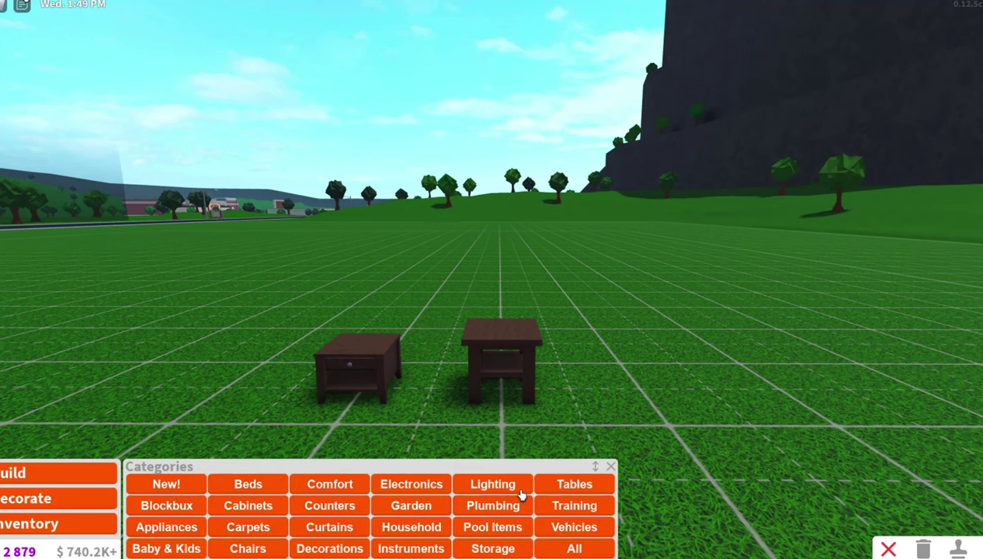
{"action": "left_click", "coordinate": [547, 493]}
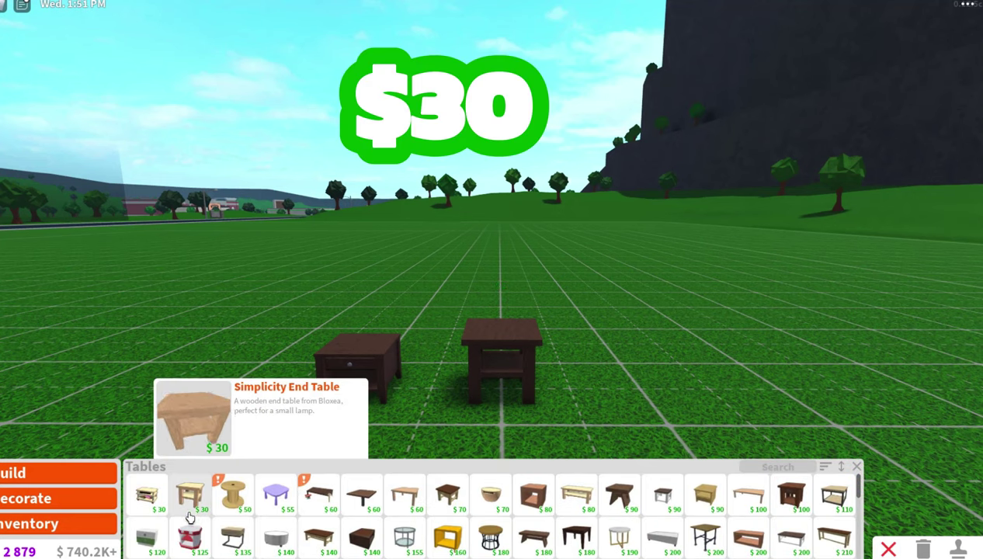
{"action": "scroll", "coordinate": [398, 362], "scroll_direction": "down", "scroll_amount": 3}
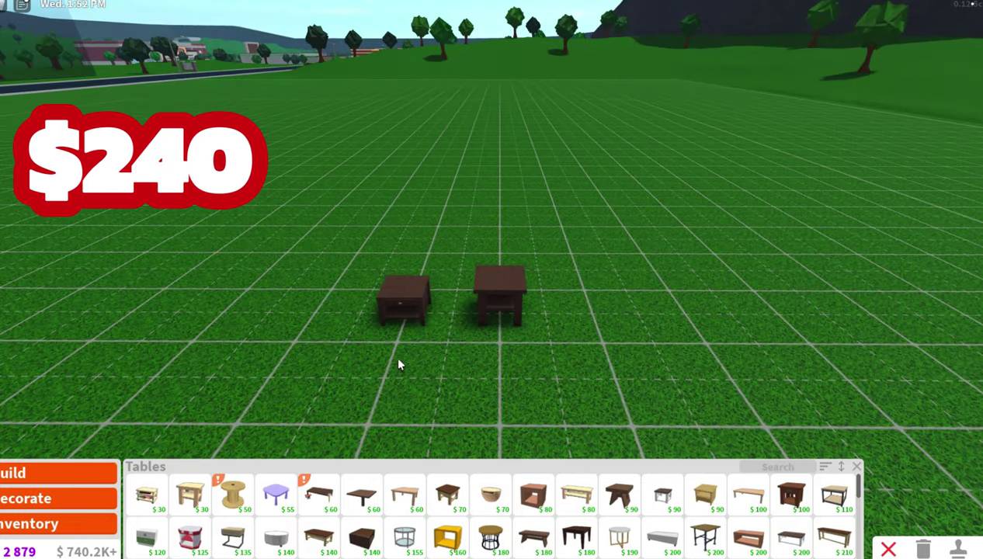
{"action": "scroll", "coordinate": [399, 365], "scroll_direction": "up", "scroll_amount": 3}
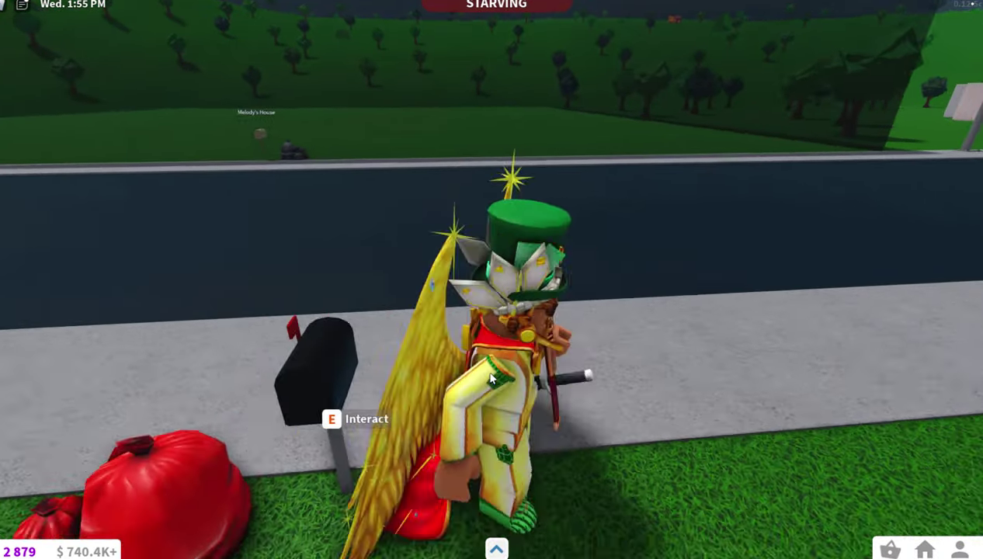
Step: Walk the avatar along the street to the Bloxburg Blvd / Riverside Rd stop sign
{"action": "key", "text": "s"}
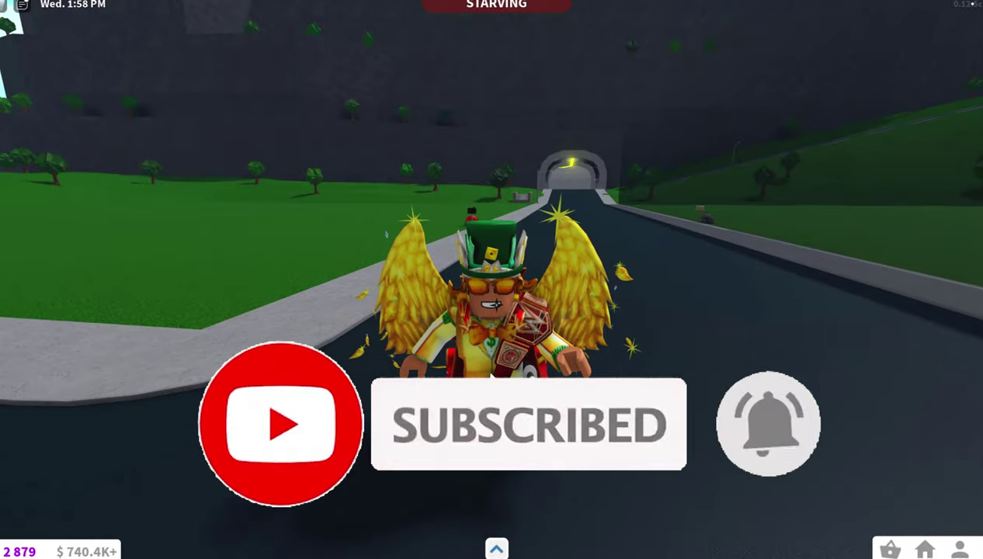
{"action": "key", "text": "a"}
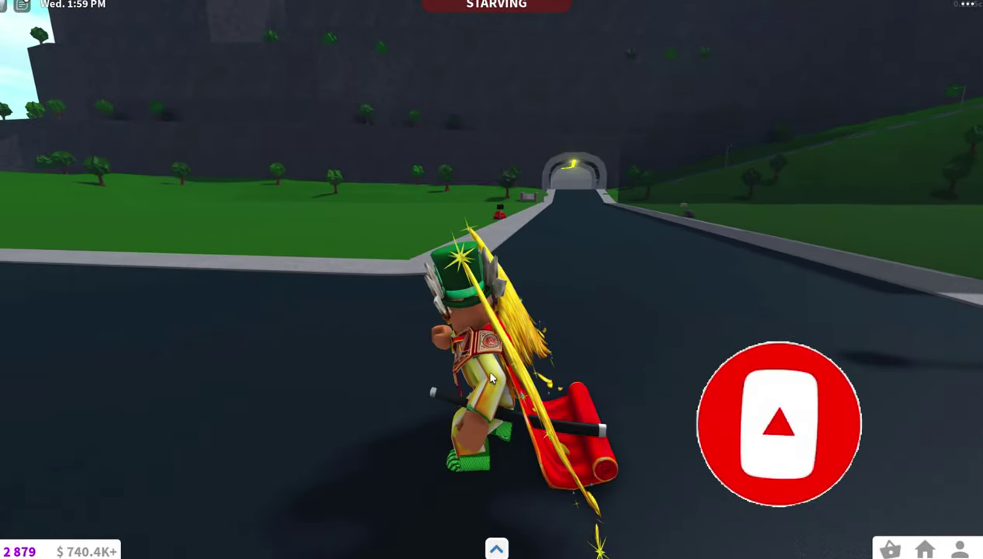
{"action": "key", "text": "s"}
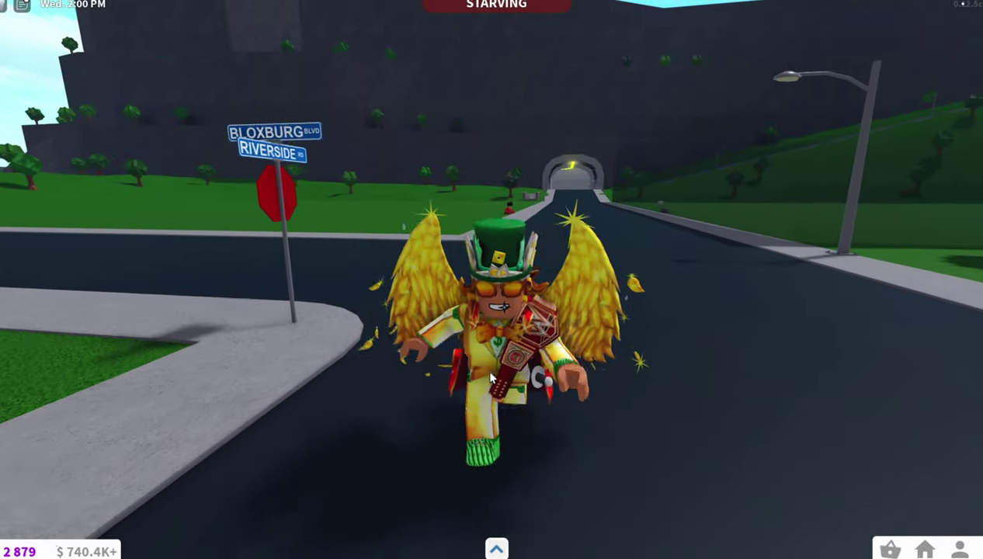
{"action": "key", "text": "w"}
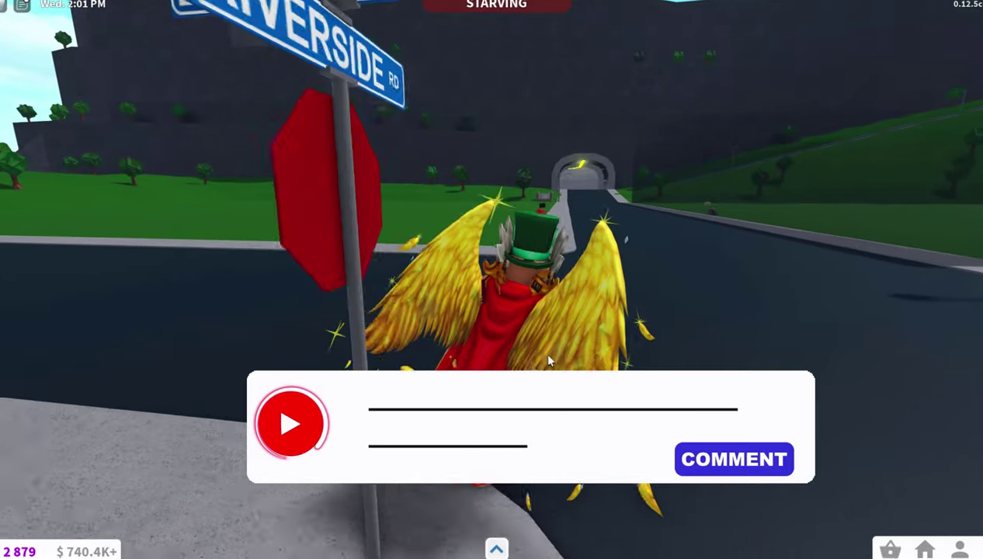